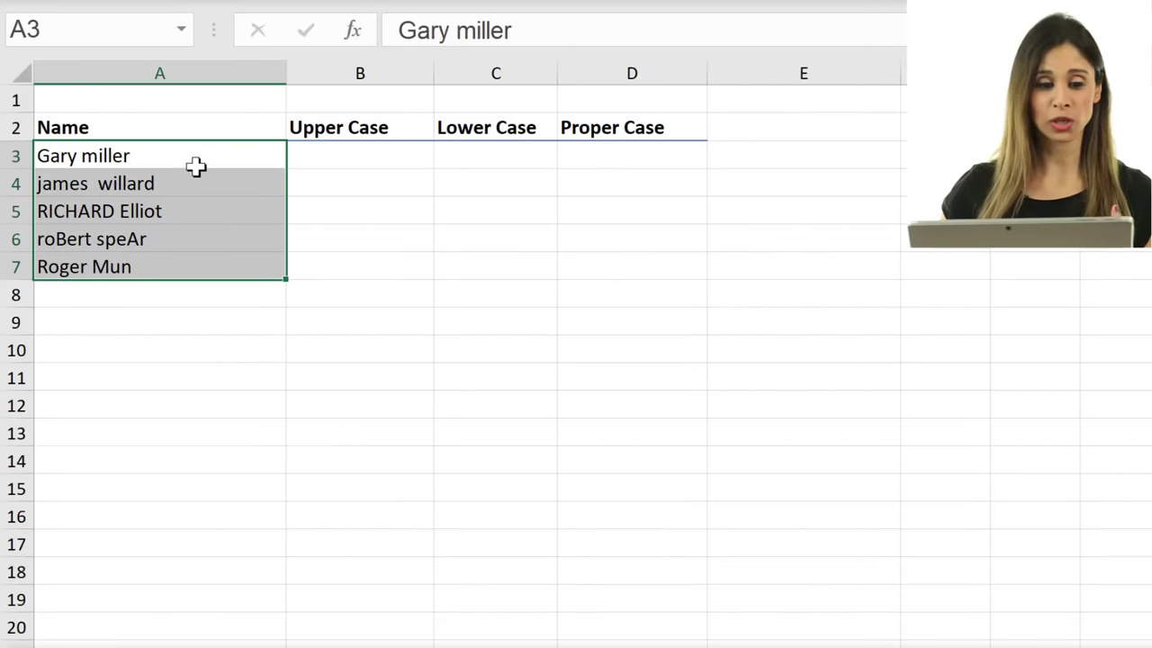
# Enter =UPPER(A3) in B3 and fill it down to B7 to capitalise all five names.
pyautogui.click(182, 211)
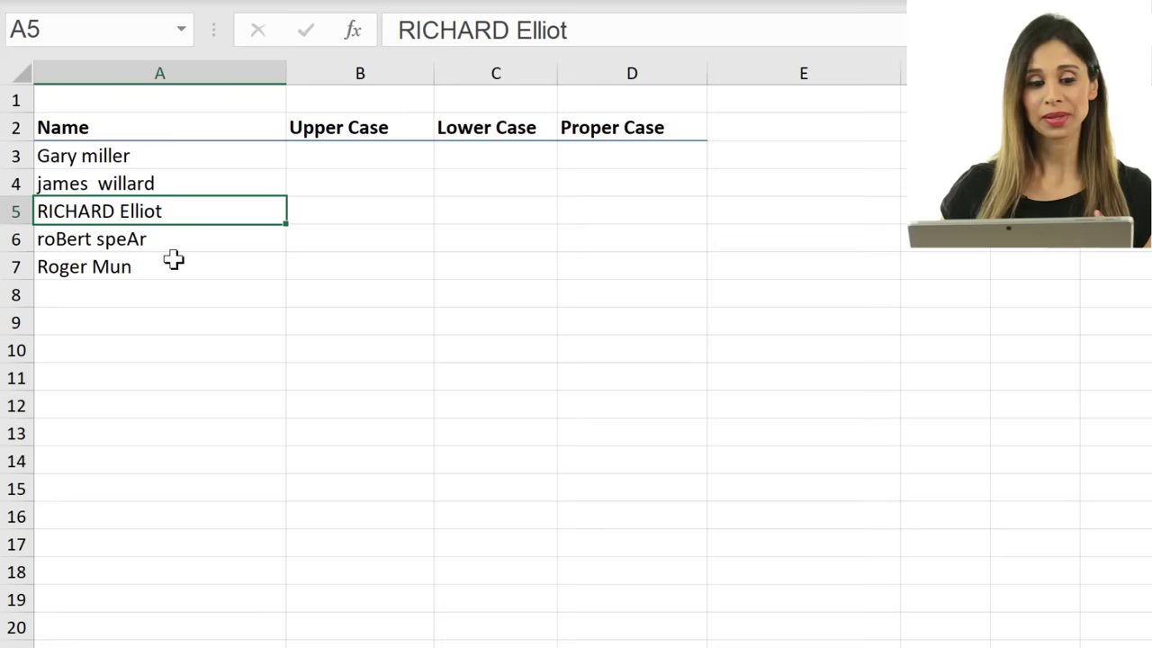
pyautogui.click(173, 244)
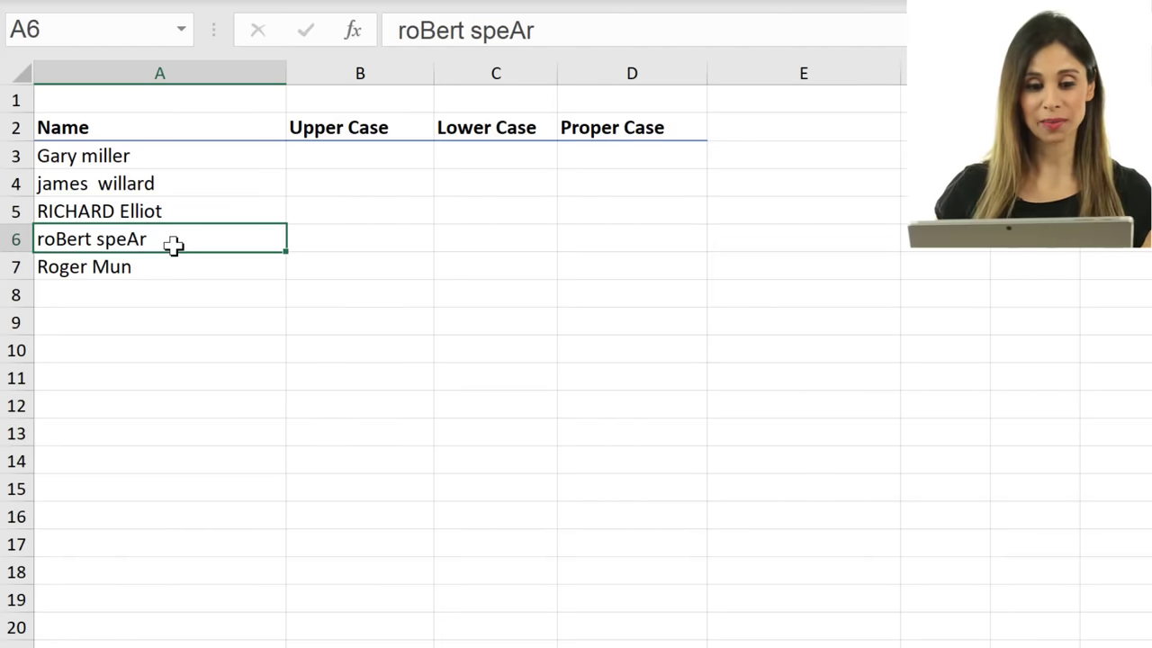
pyautogui.click(369, 166)
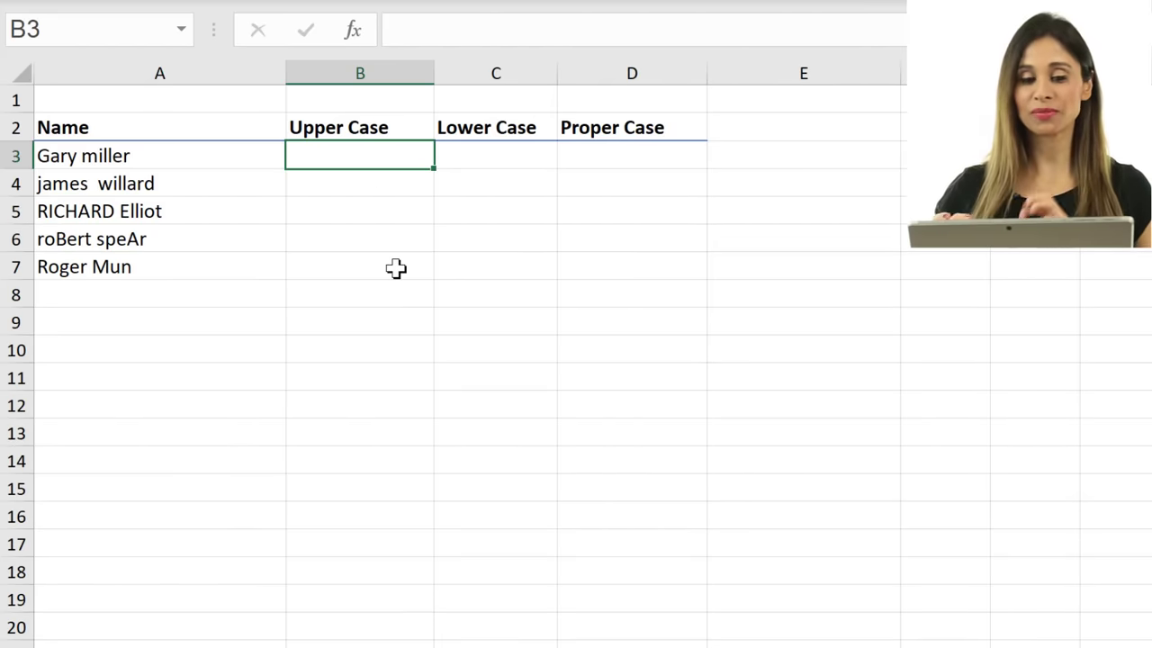
pyautogui.write('=u')
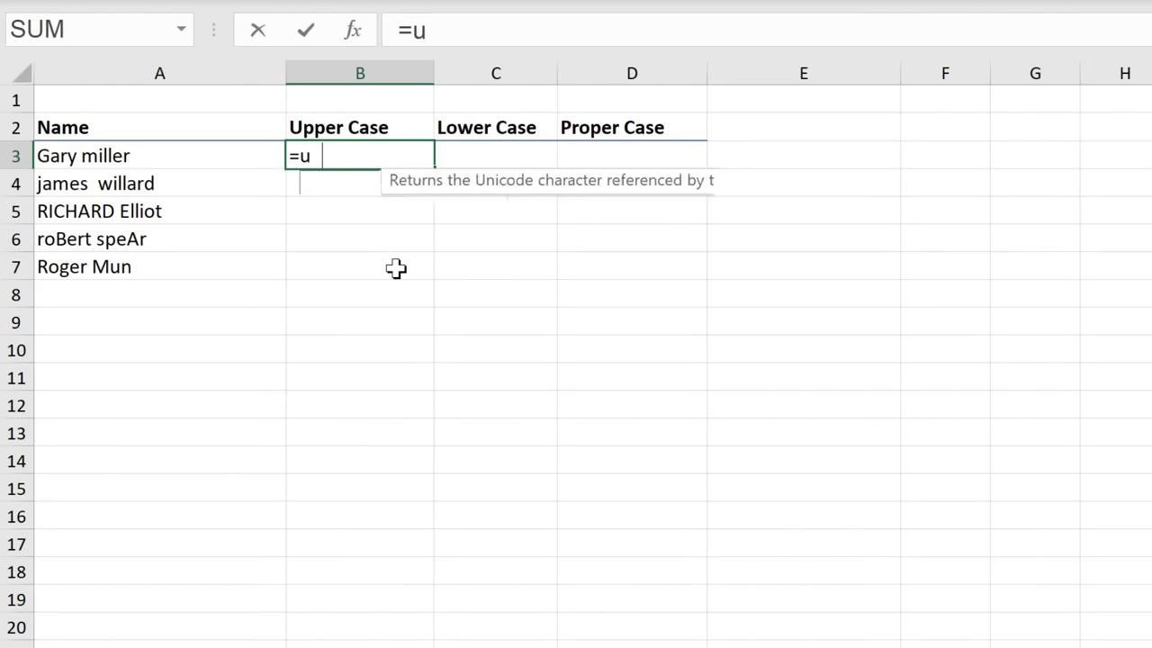
pyautogui.write('pper(')
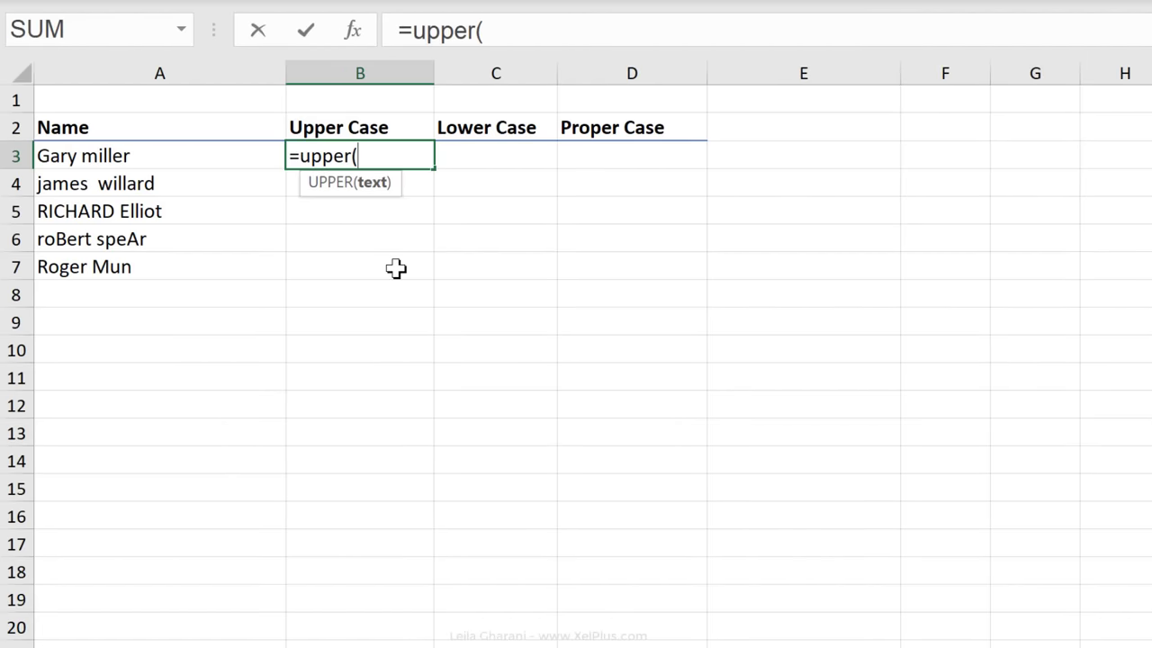
pyautogui.click(211, 158)
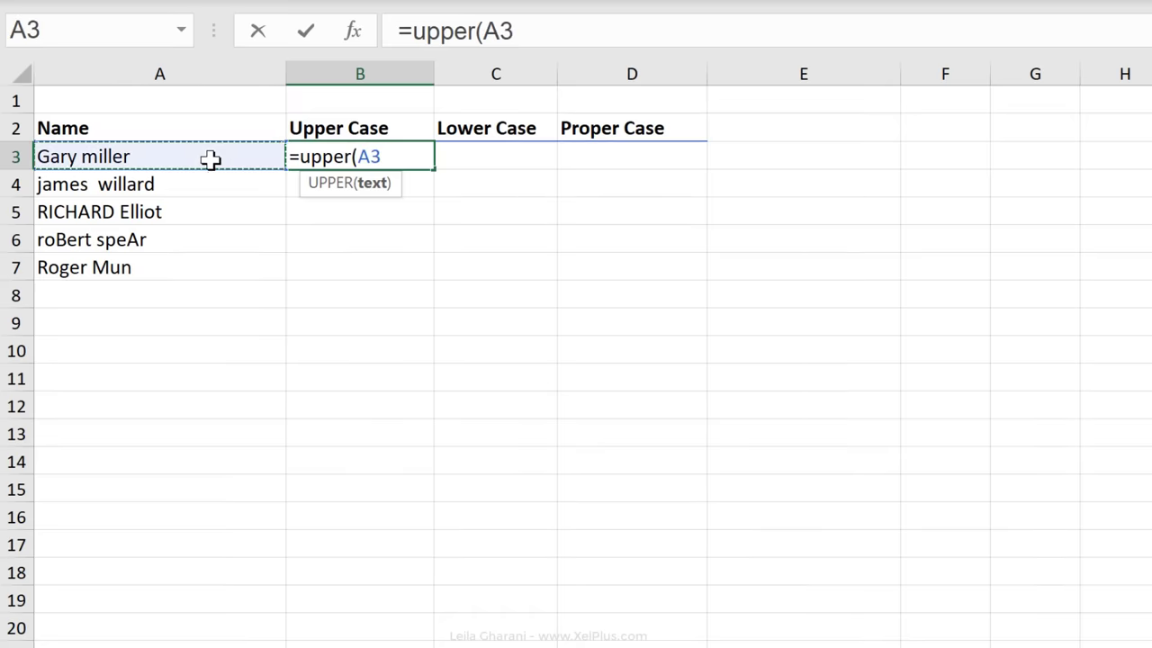
pyautogui.write(')')
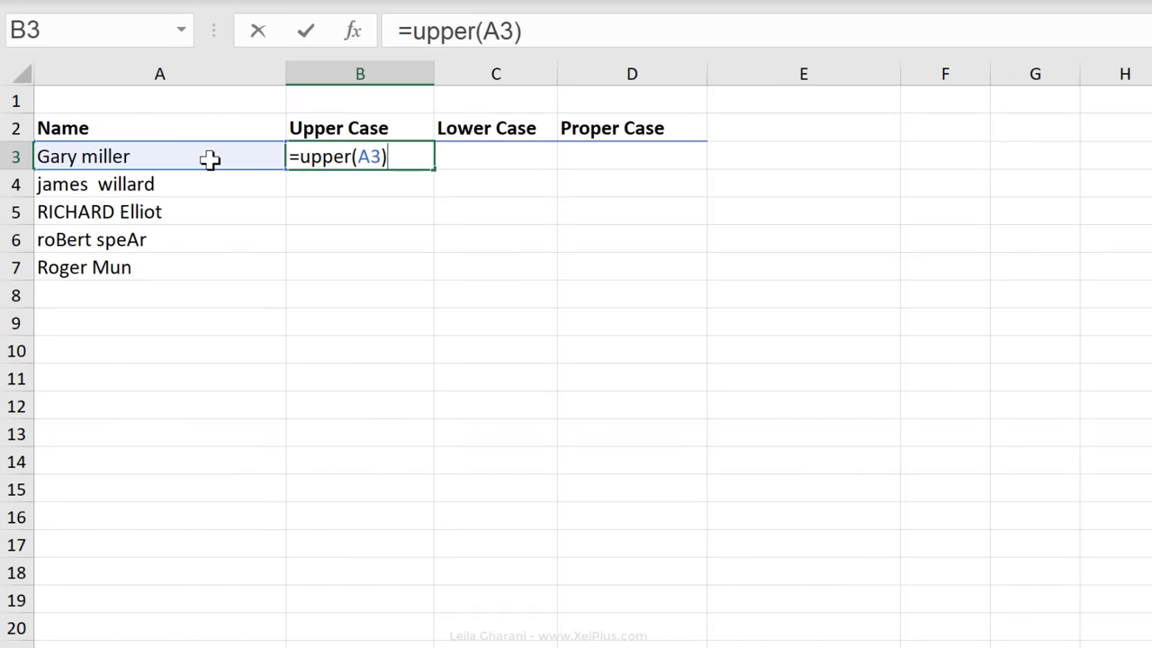
pyautogui.hotkey('ctrl', 'Return')
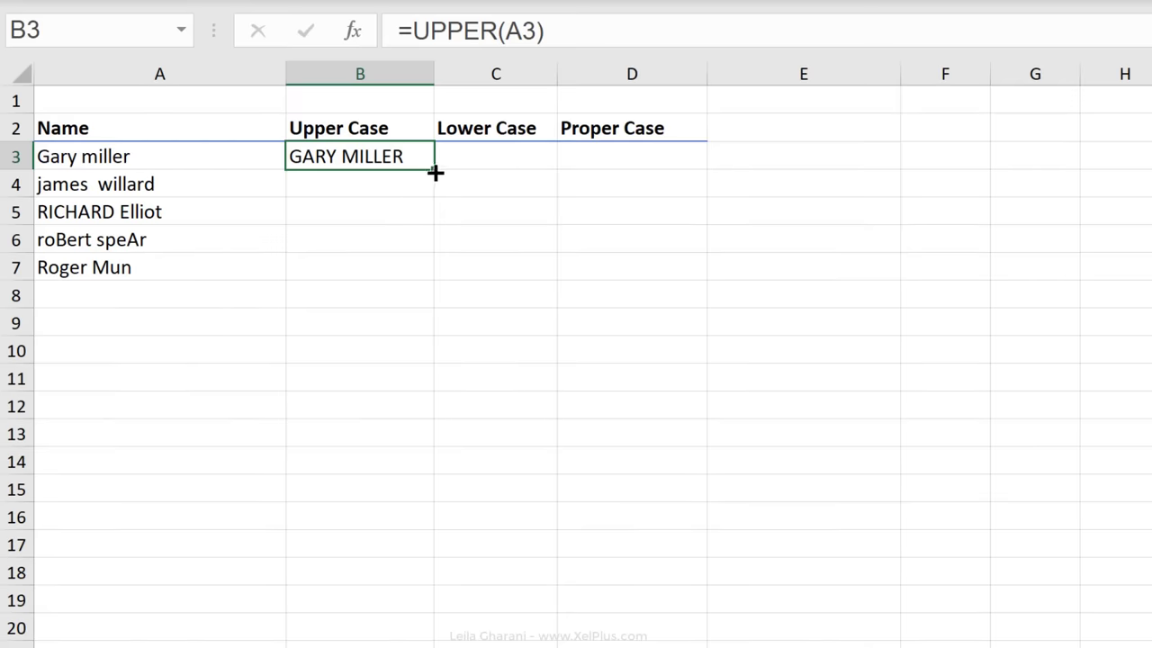
pyautogui.doubleClick(434, 169)
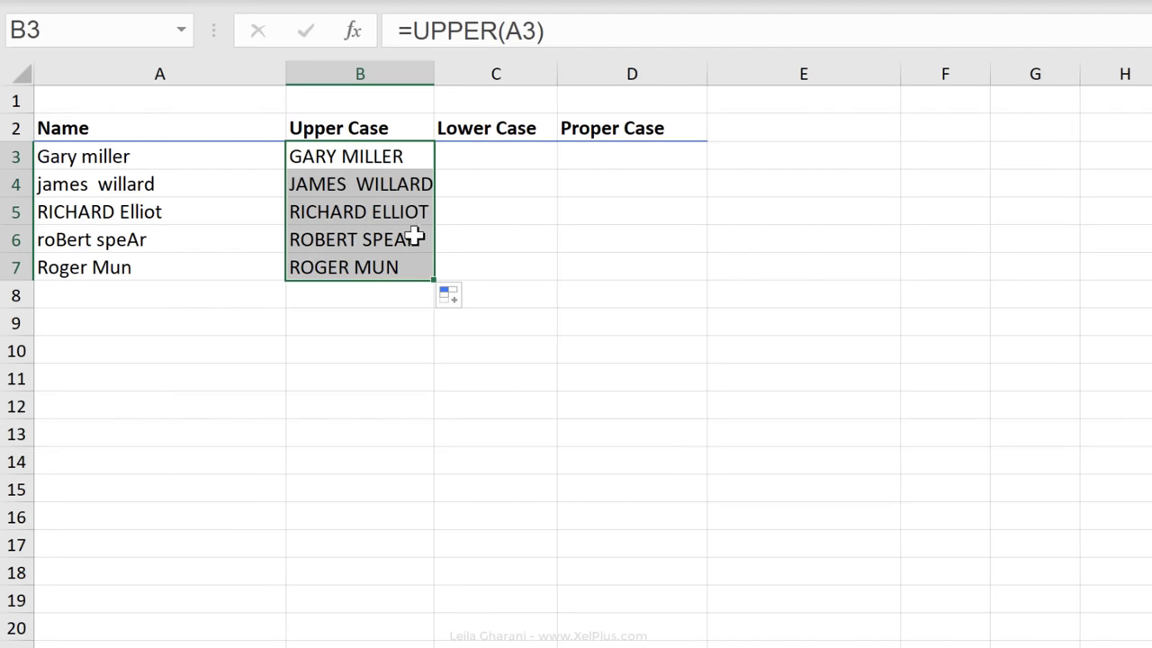
pyautogui.click(398, 160)
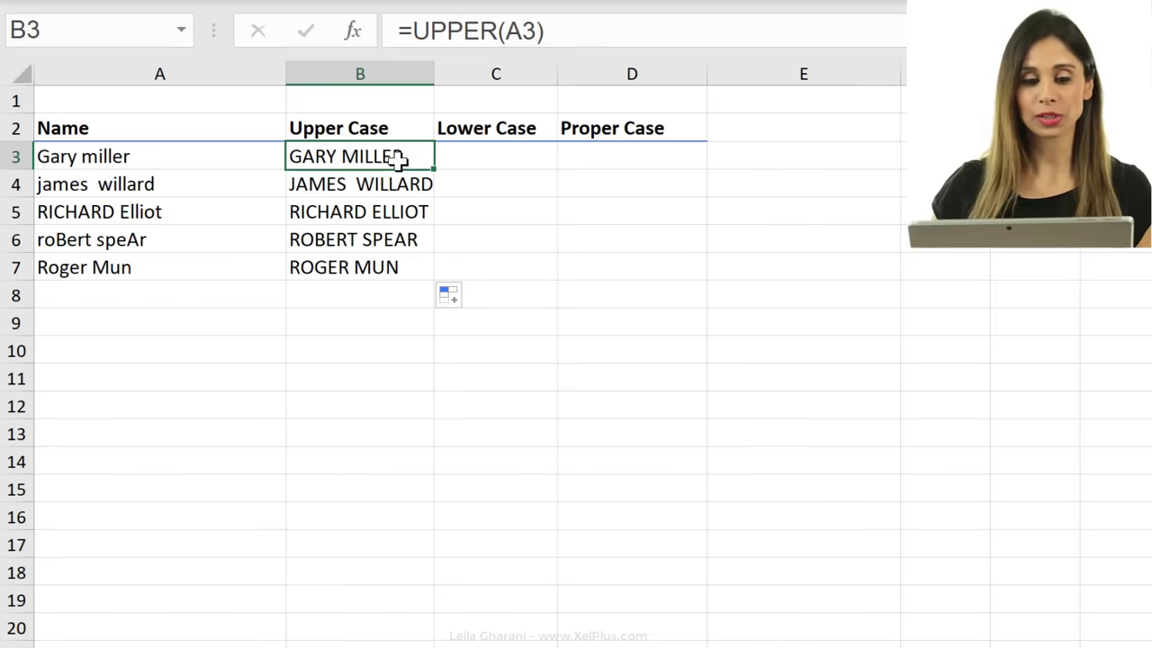
# Replace the UPPER formulas in B3:B7 with their values using Copy Here as Values Only.
pyautogui.moveTo(399, 161); pyautogui.dragTo(401, 260)
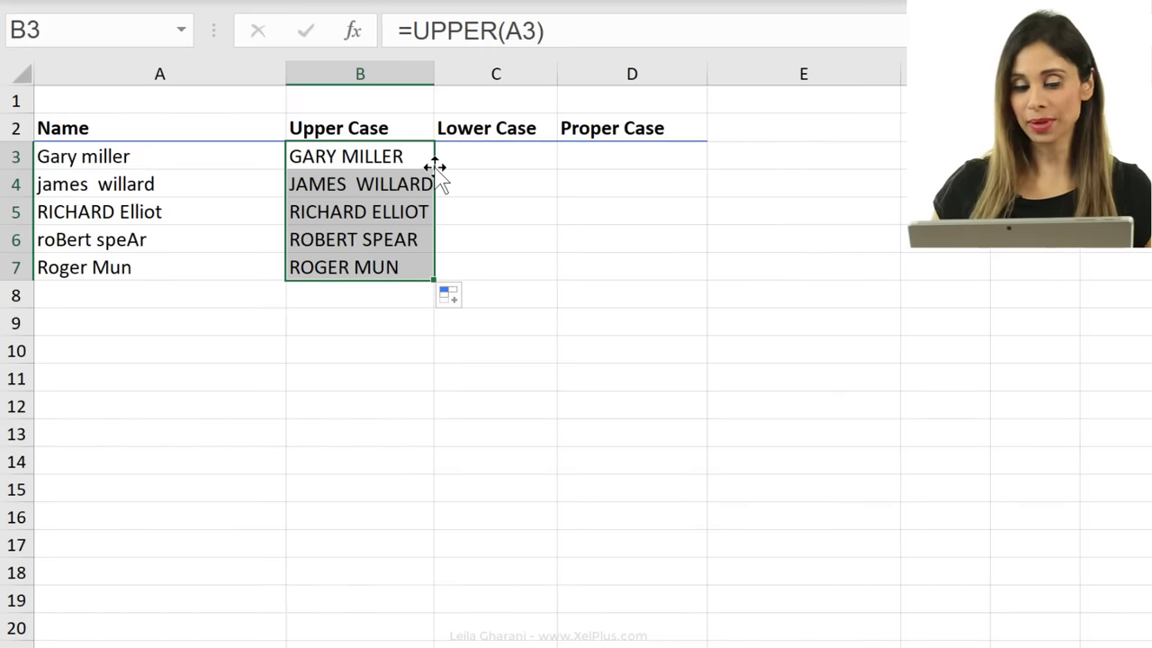
pyautogui.moveTo(435, 167); pyautogui.dragTo(515, 173)
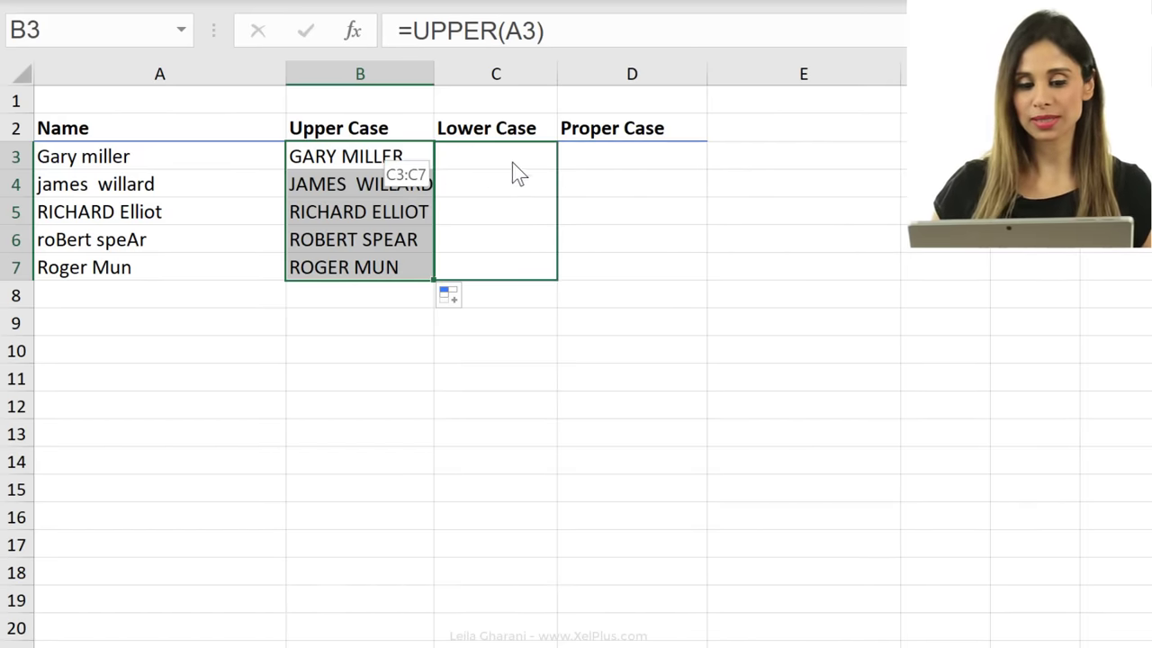
pyautogui.moveTo(414, 163); pyautogui.dragTo(401, 168)
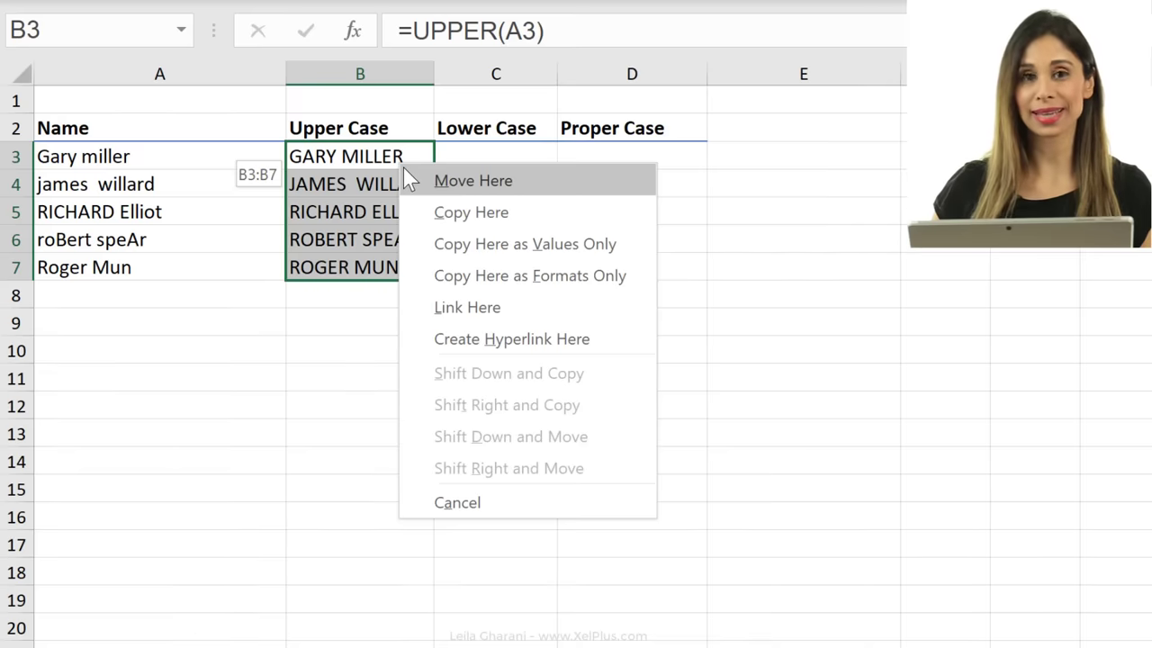
pyautogui.click(500, 261)
pyautogui.click(389, 212)
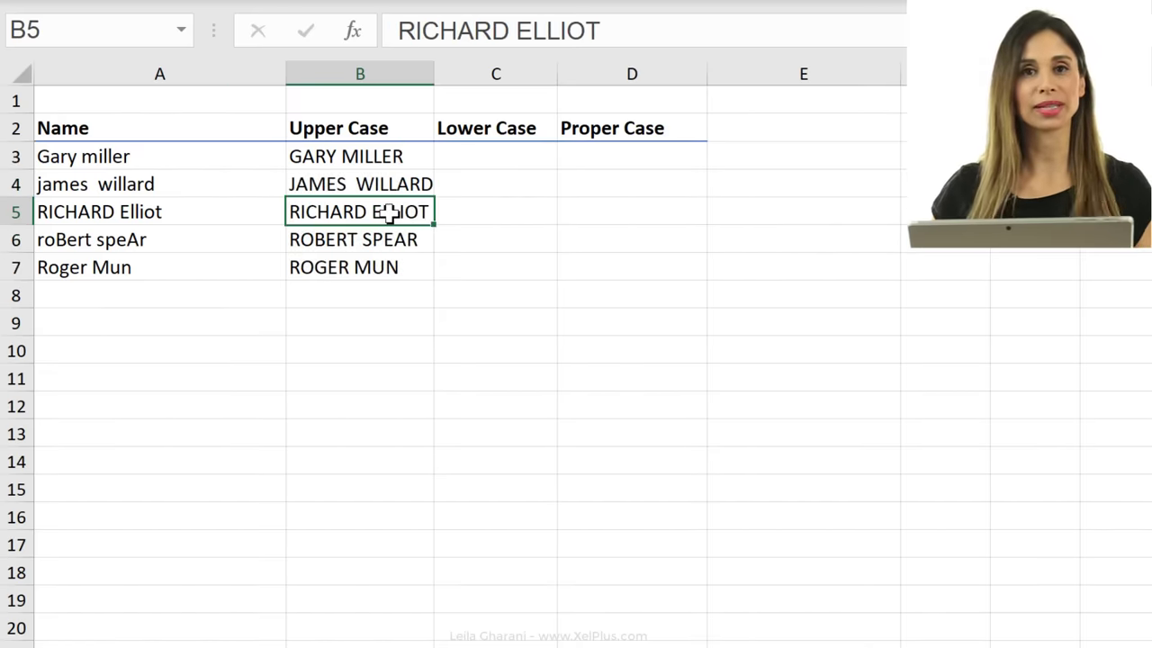
# Enter =LOWER(A3) in C3 and fill it down to C7.
pyautogui.click(484, 155)
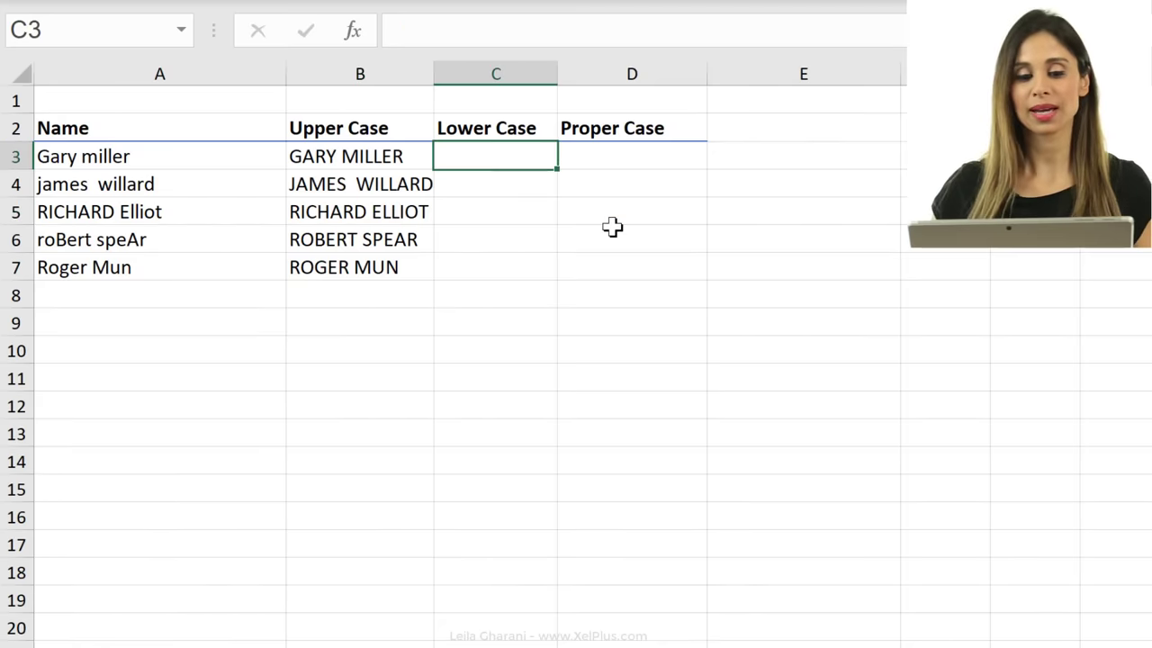
pyautogui.write('=')
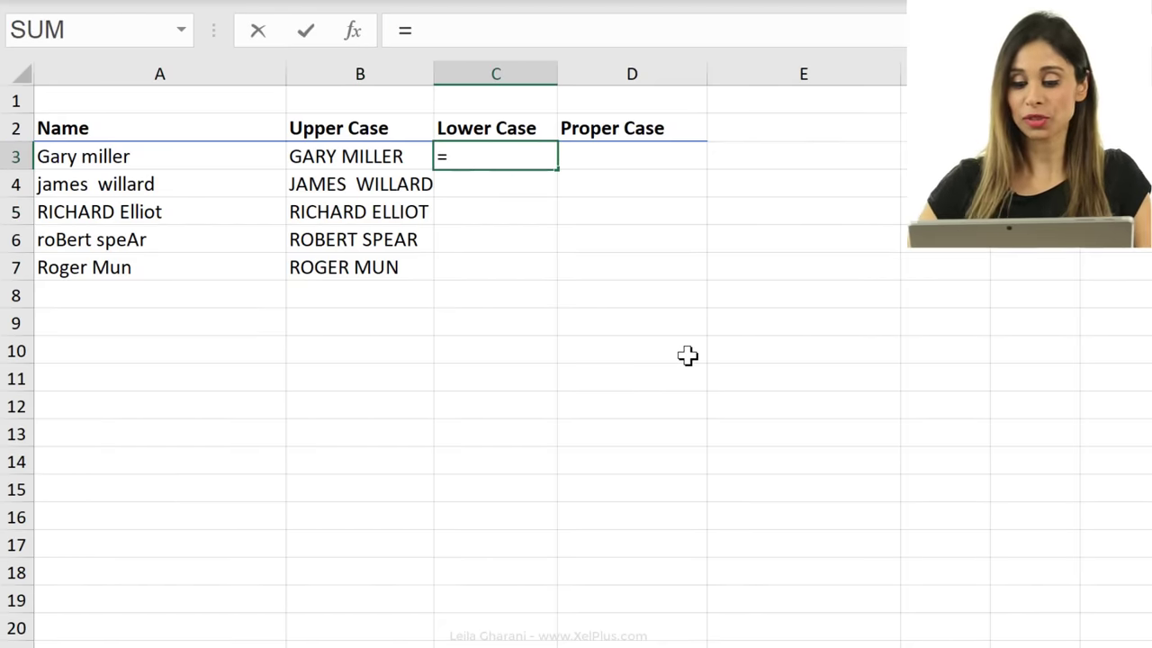
pyautogui.write('lower(')
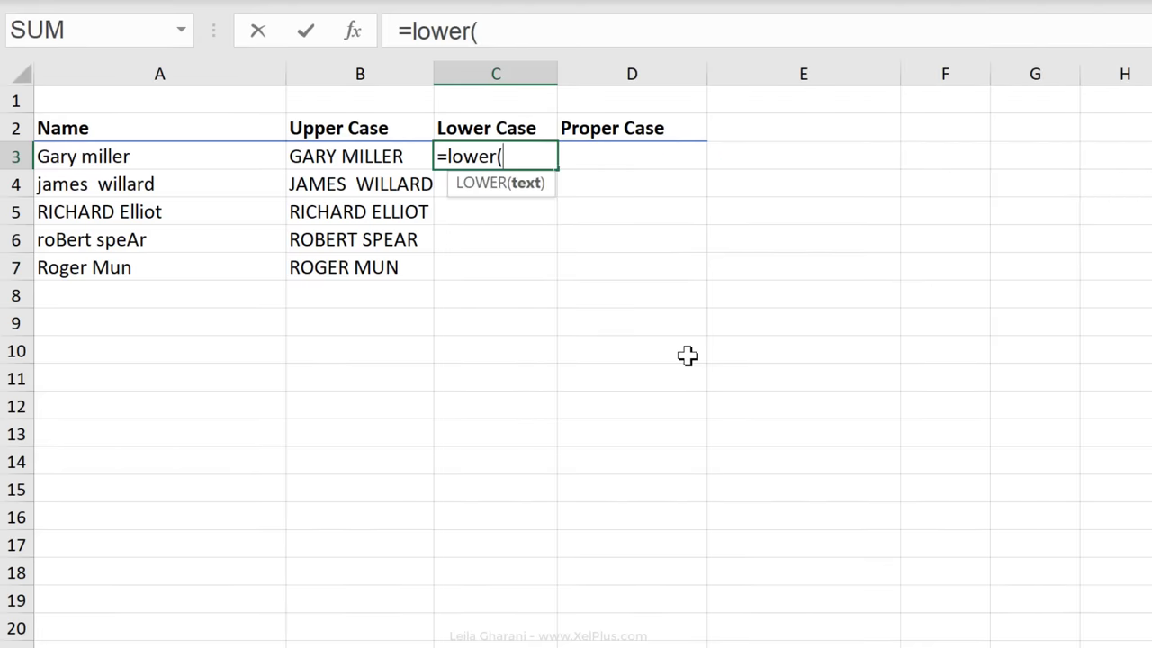
pyautogui.click(105, 159)
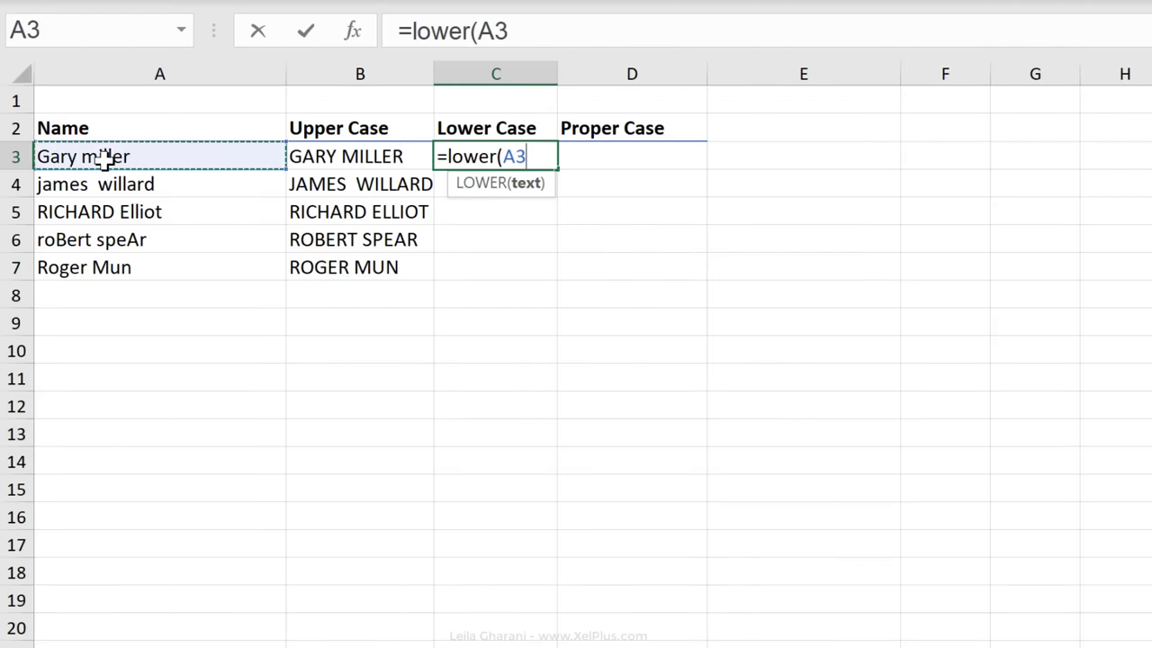
pyautogui.hotkey('ctrl', 'Return')
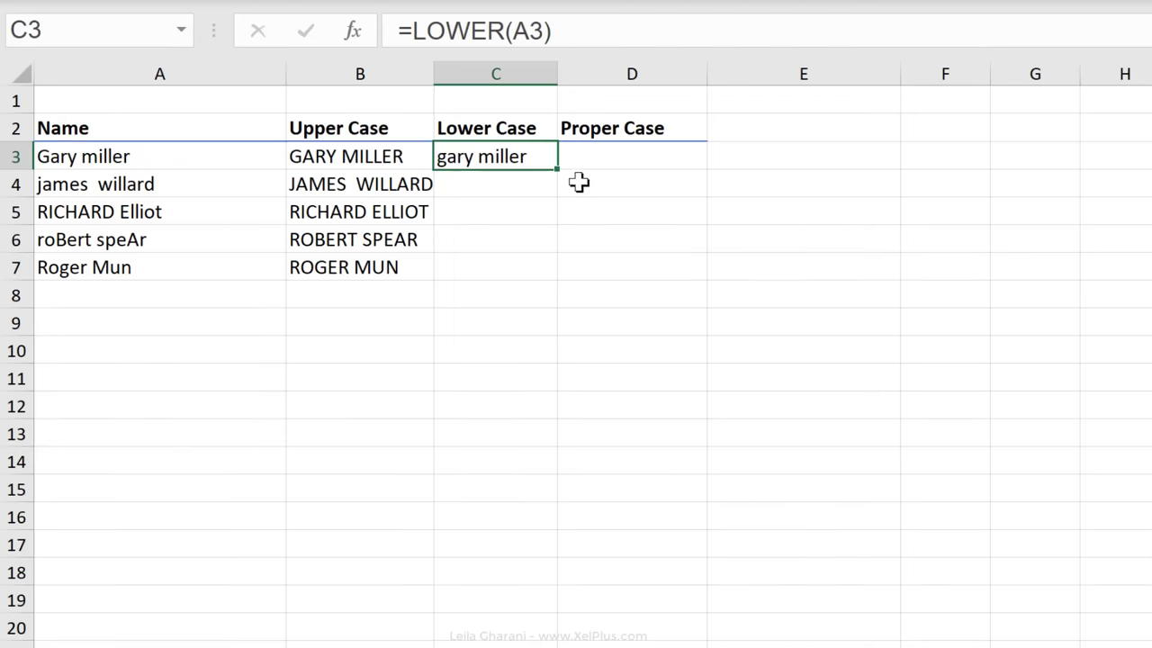
pyautogui.doubleClick(558, 170)
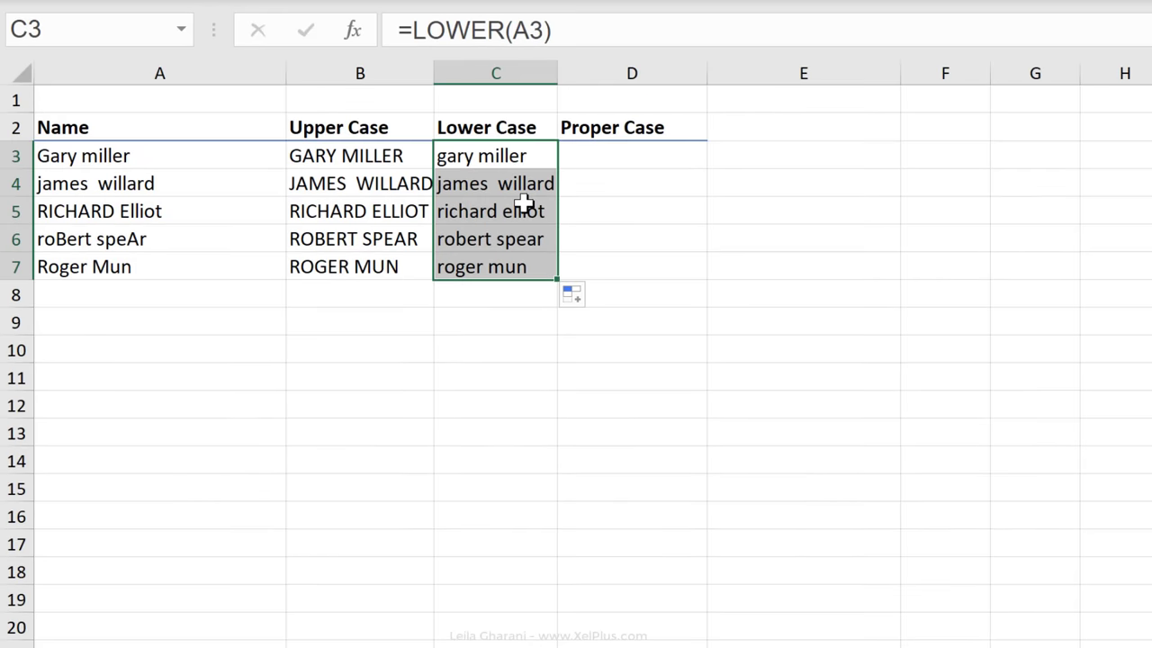
# Enter =PROPER(A3) in D3 and fill it down to D7.
pyautogui.click(591, 161)
pyautogui.write('=')
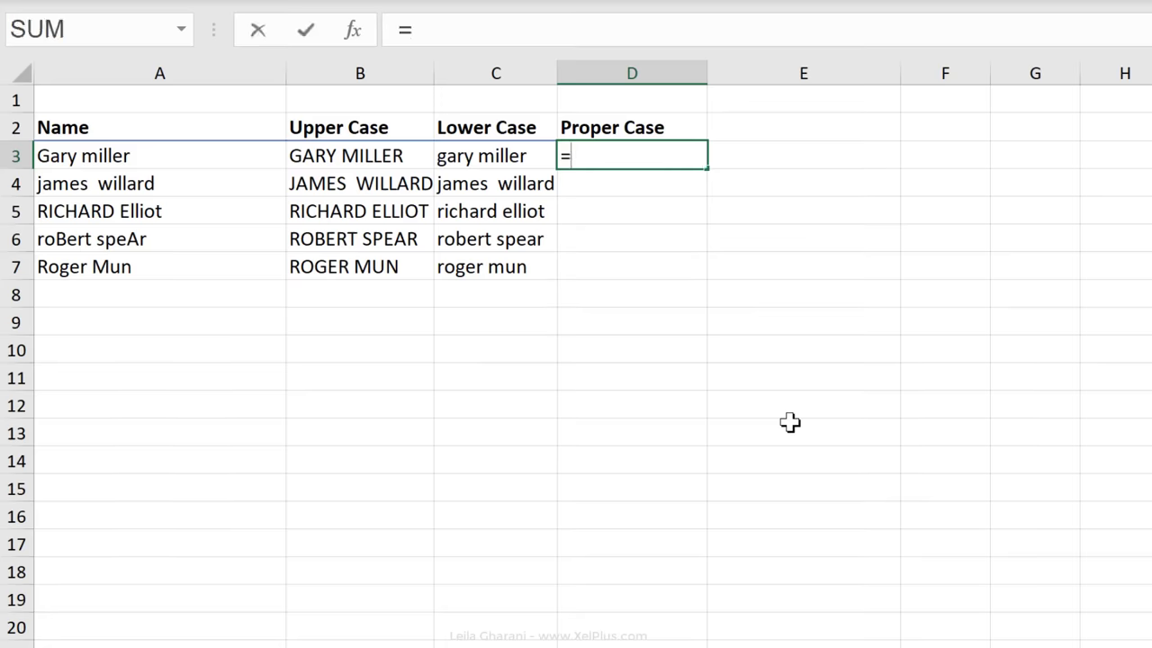
pyautogui.write('proper(')
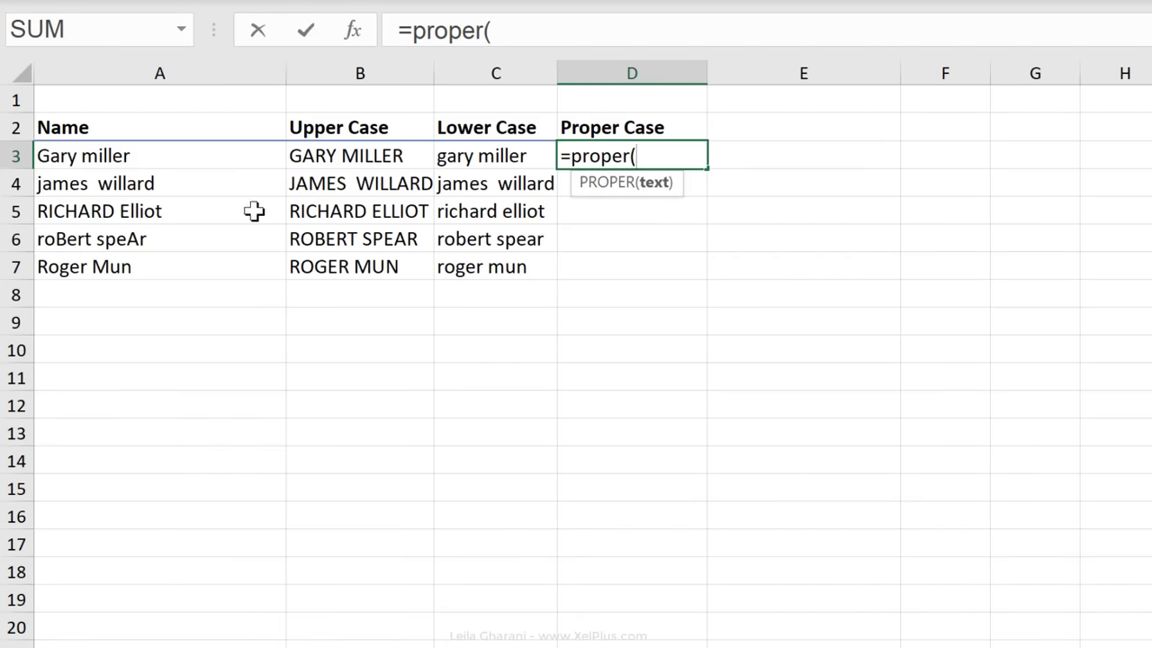
pyautogui.click(244, 157)
pyautogui.hotkey('ctrl', 'Return')
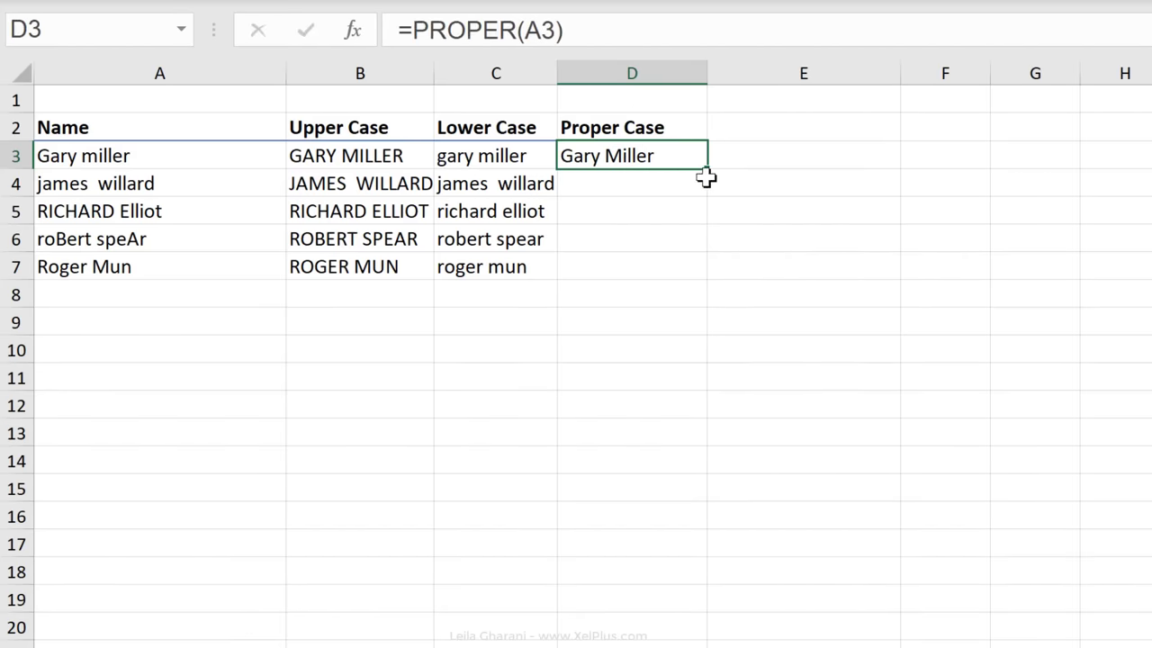
pyautogui.doubleClick(708, 168)
pyautogui.click(682, 184)
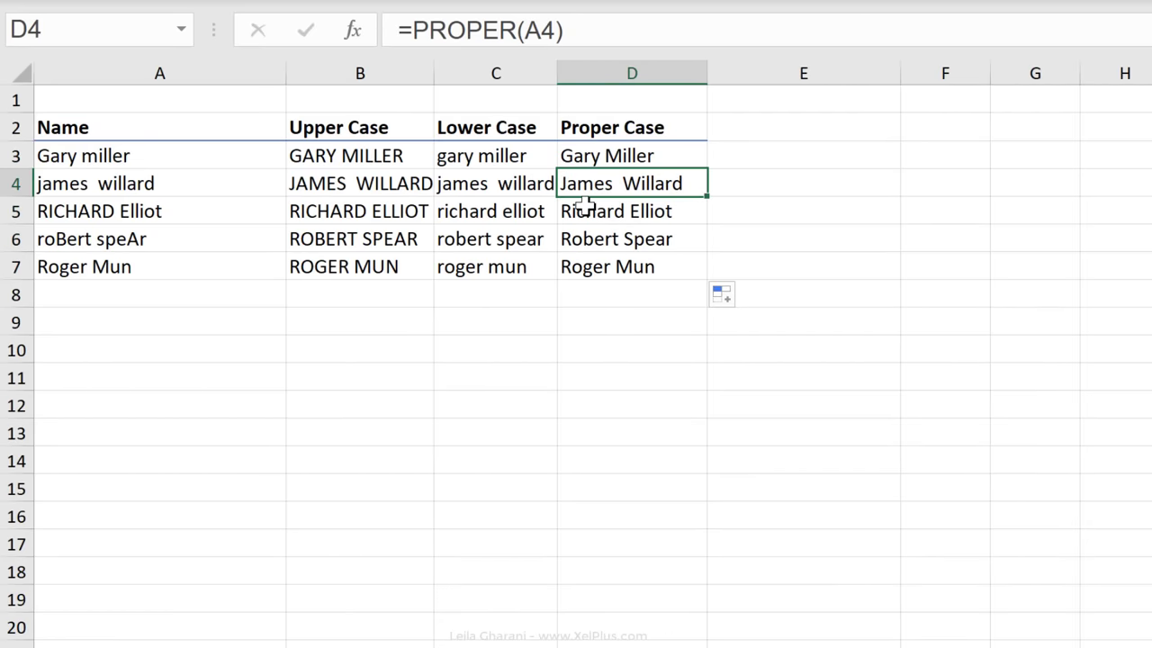
# Inspect the names in A4 and A3 for stray extra spaces.
pyautogui.click(121, 183)
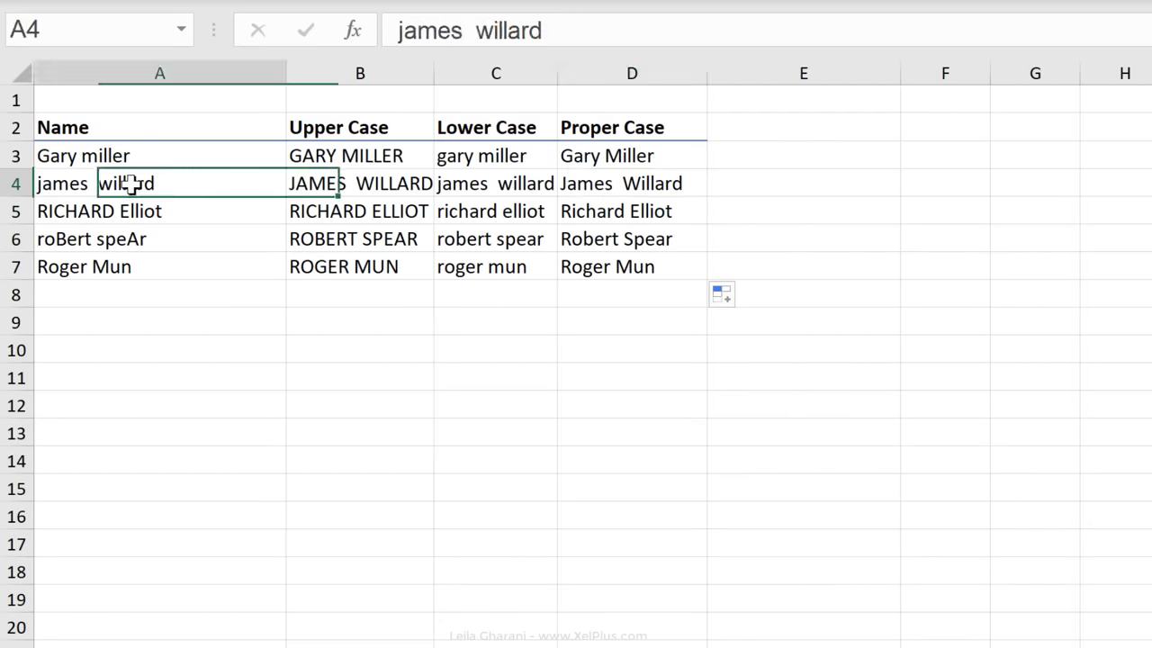
pyautogui.click(463, 30)
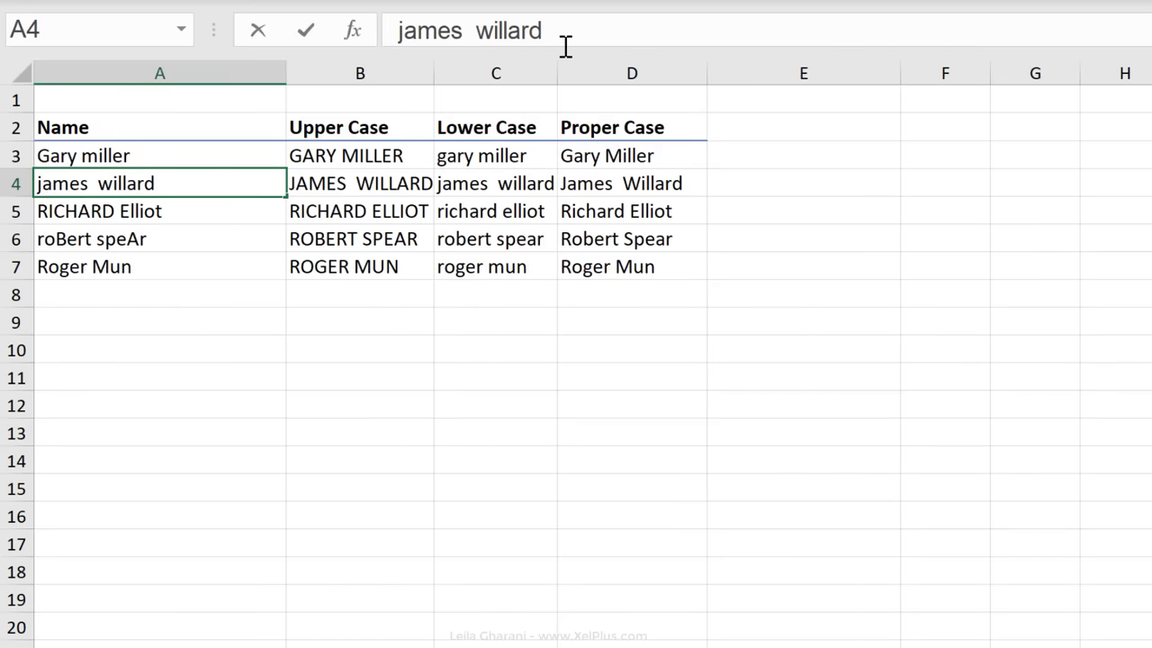
pyautogui.click(756, 165)
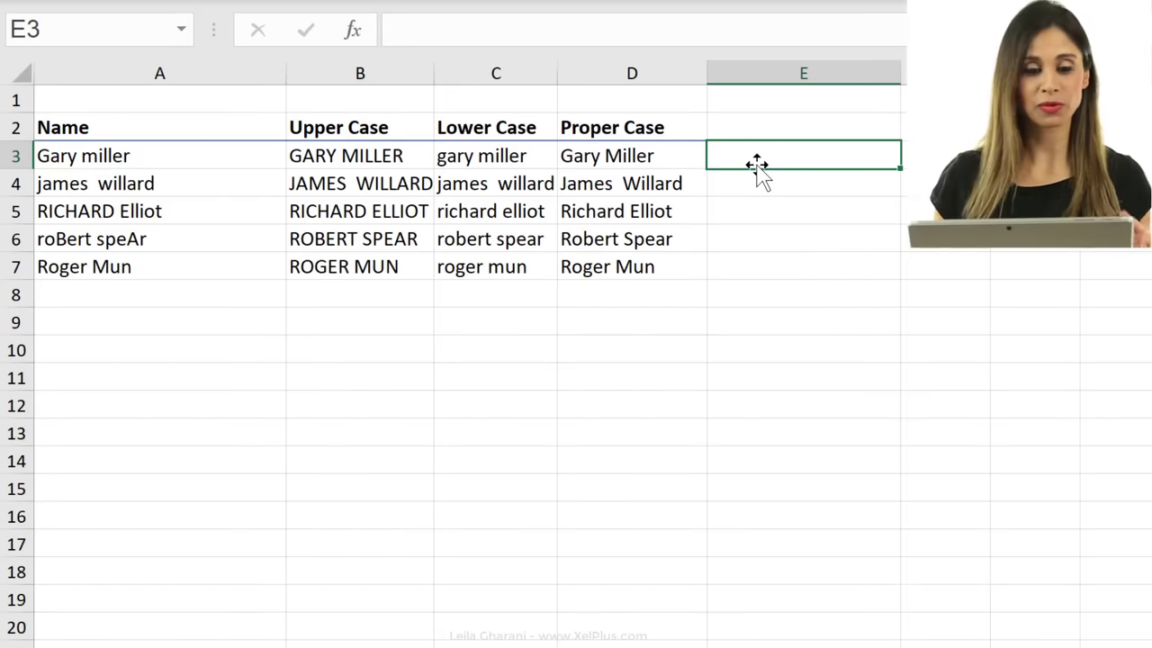
pyautogui.click(201, 157)
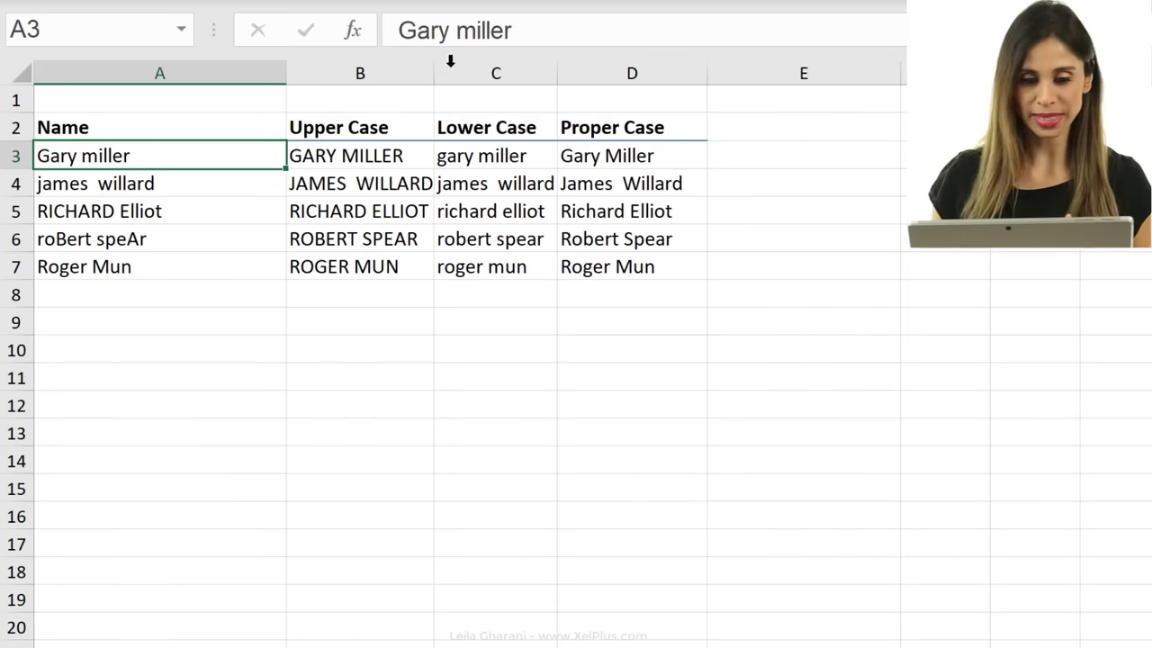
pyautogui.click(544, 34)
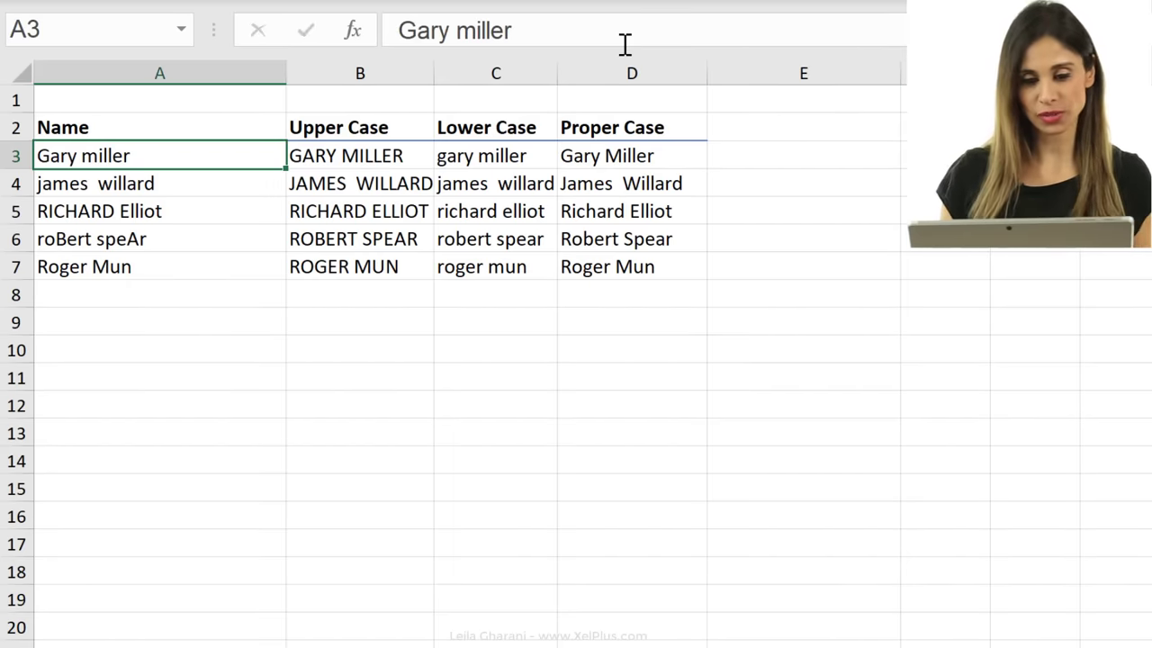
# Enter =TRIM(A3) in E3 and fill it down to E7.
pyautogui.click(764, 154)
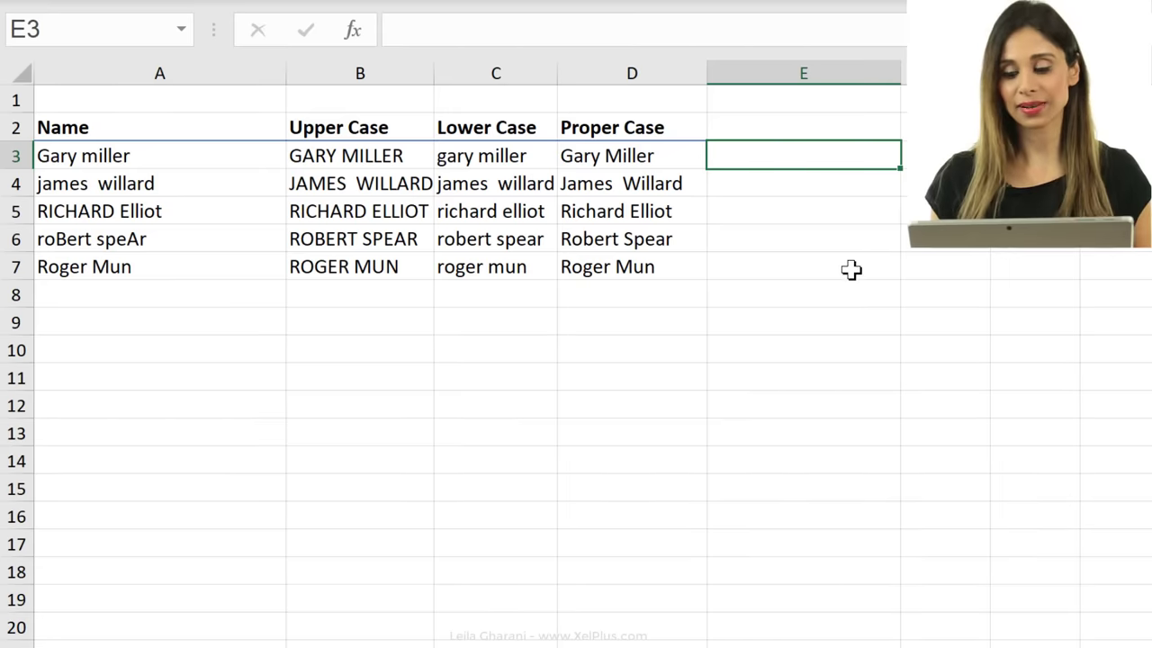
pyautogui.write('=trim')
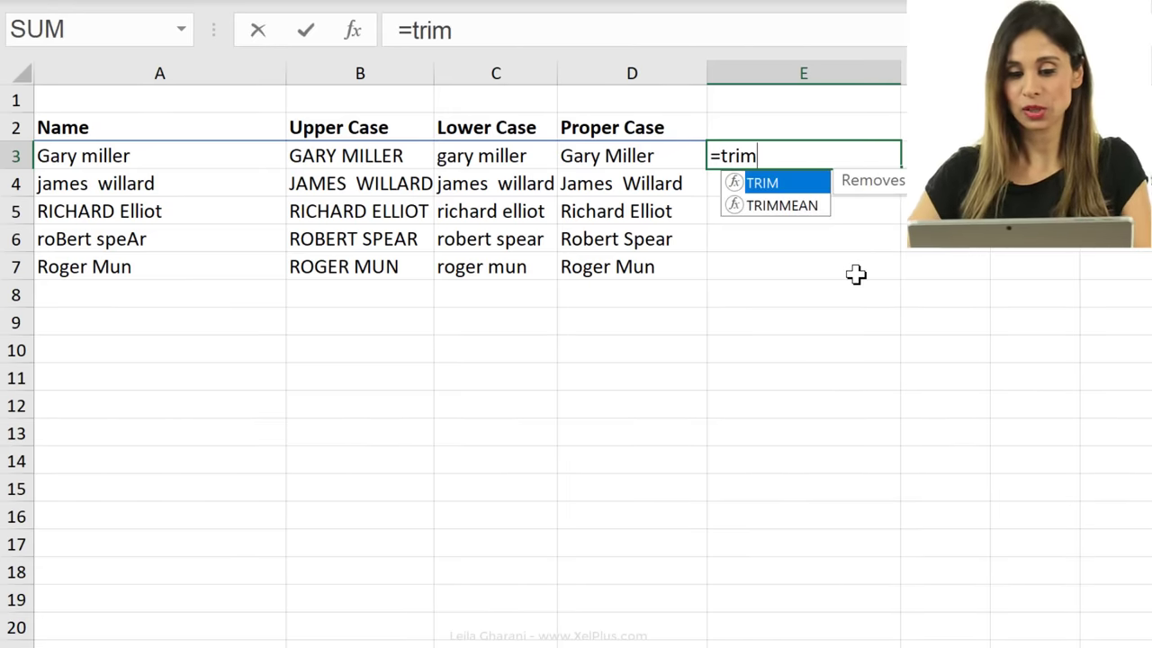
pyautogui.write('(')
pyautogui.click(184, 155)
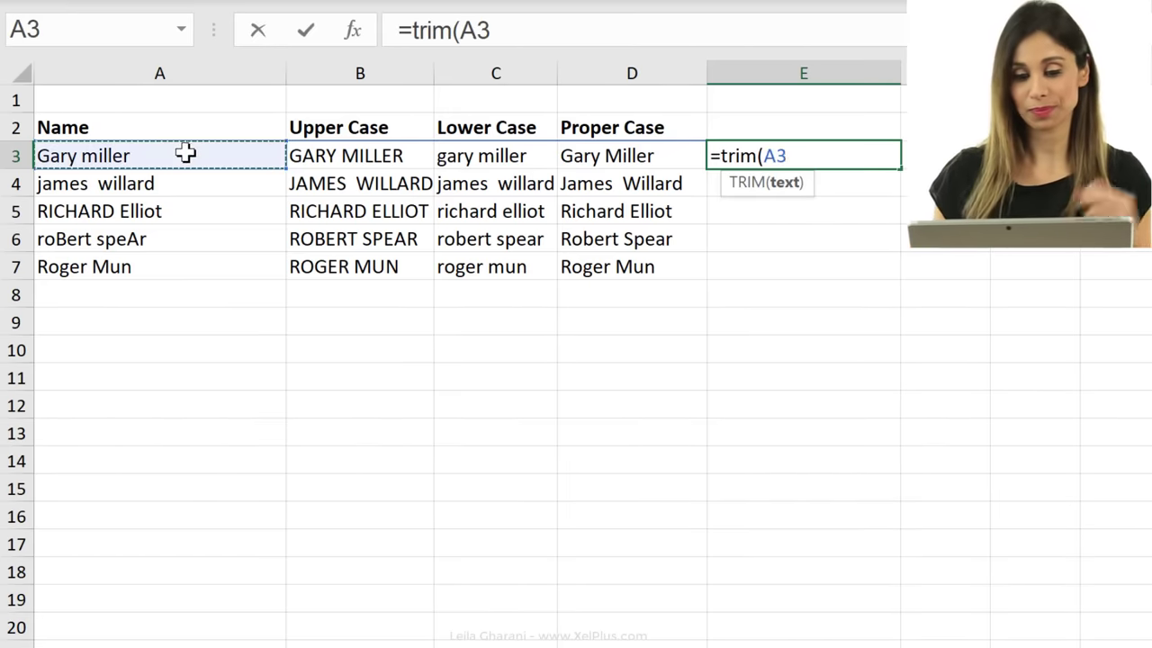
pyautogui.write(')')
pyautogui.hotkey('ctrl', 'Return')
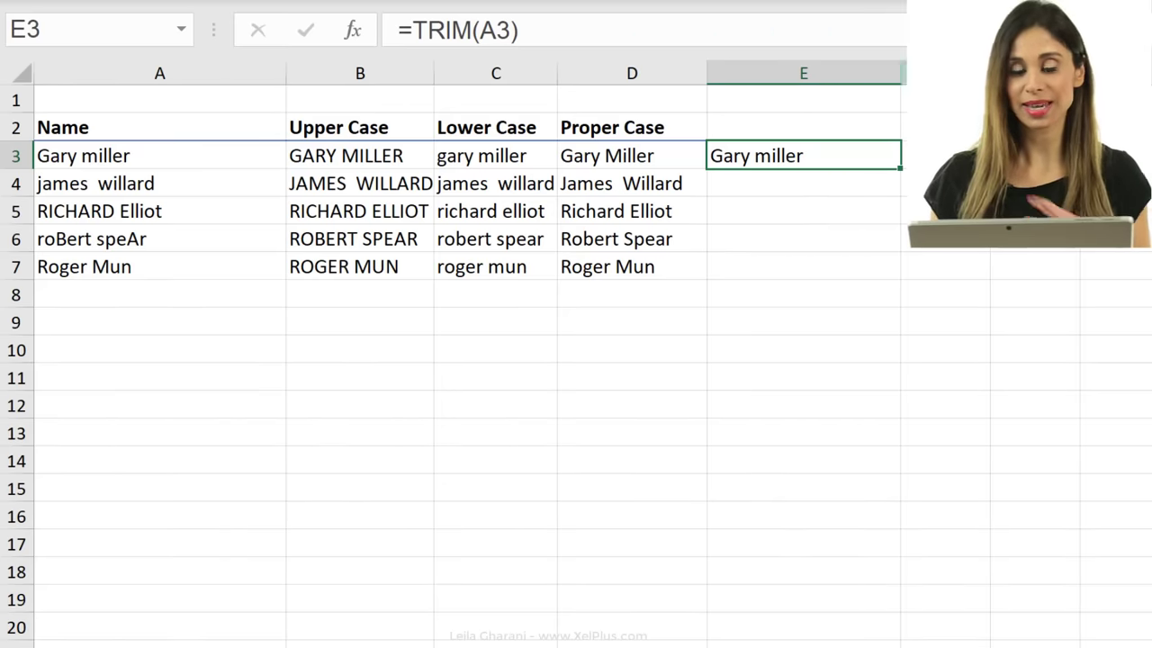
pyautogui.doubleClick(901, 169)
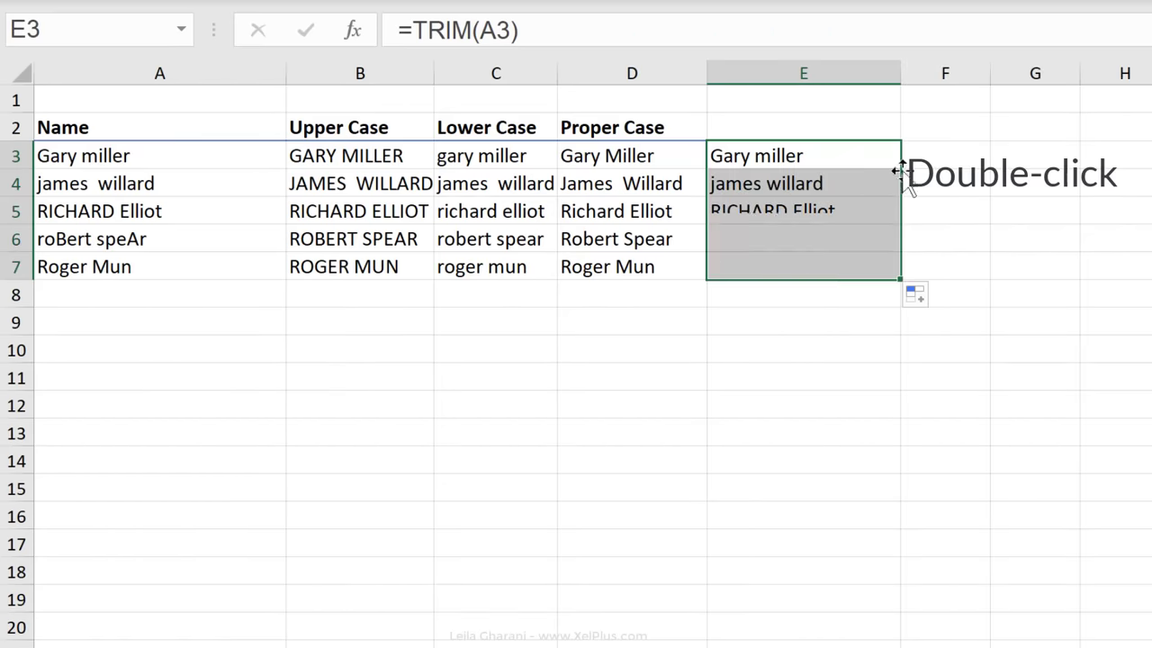
pyautogui.click(817, 183)
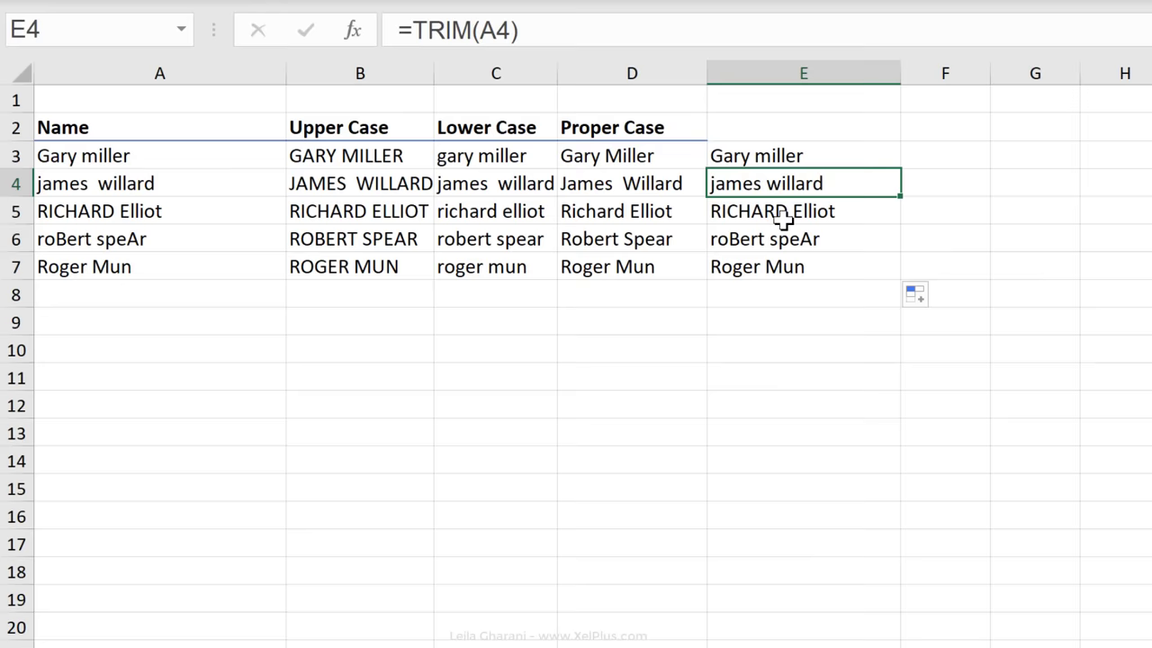
pyautogui.click(781, 159)
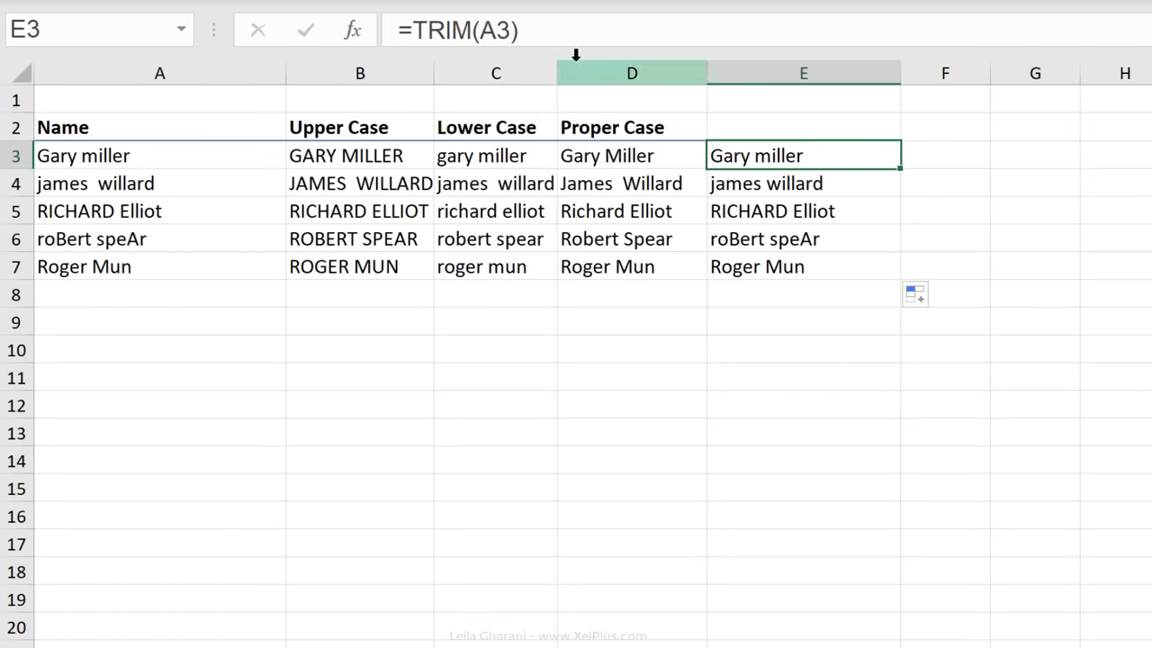
pyautogui.click(487, 32)
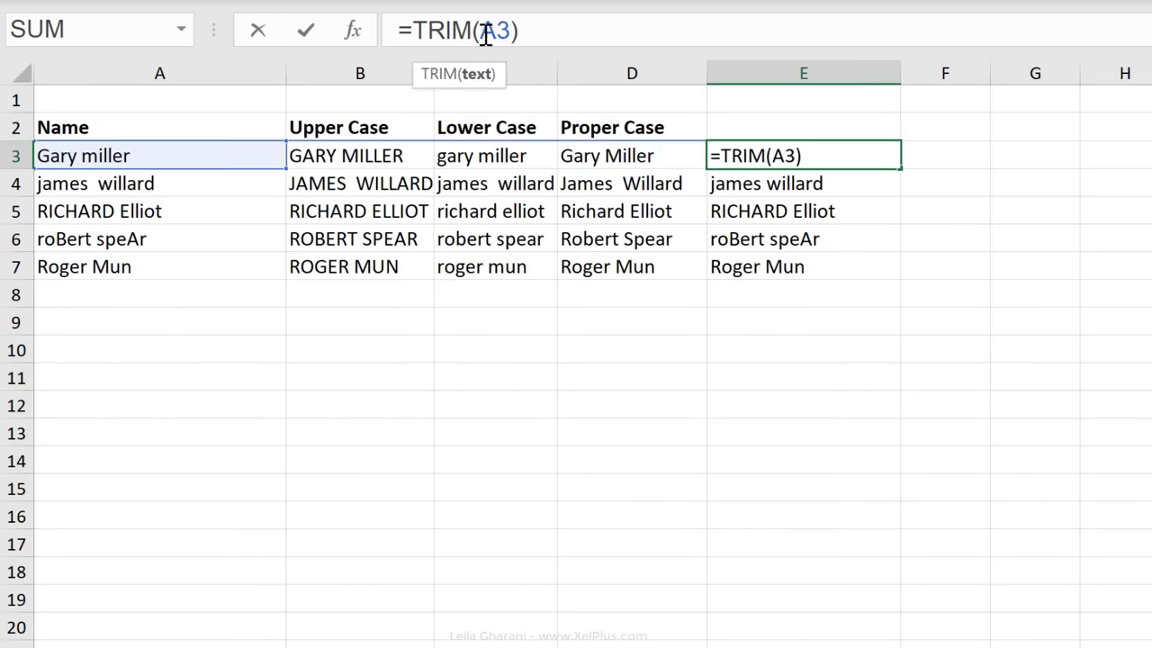
pyautogui.click(412, 31)
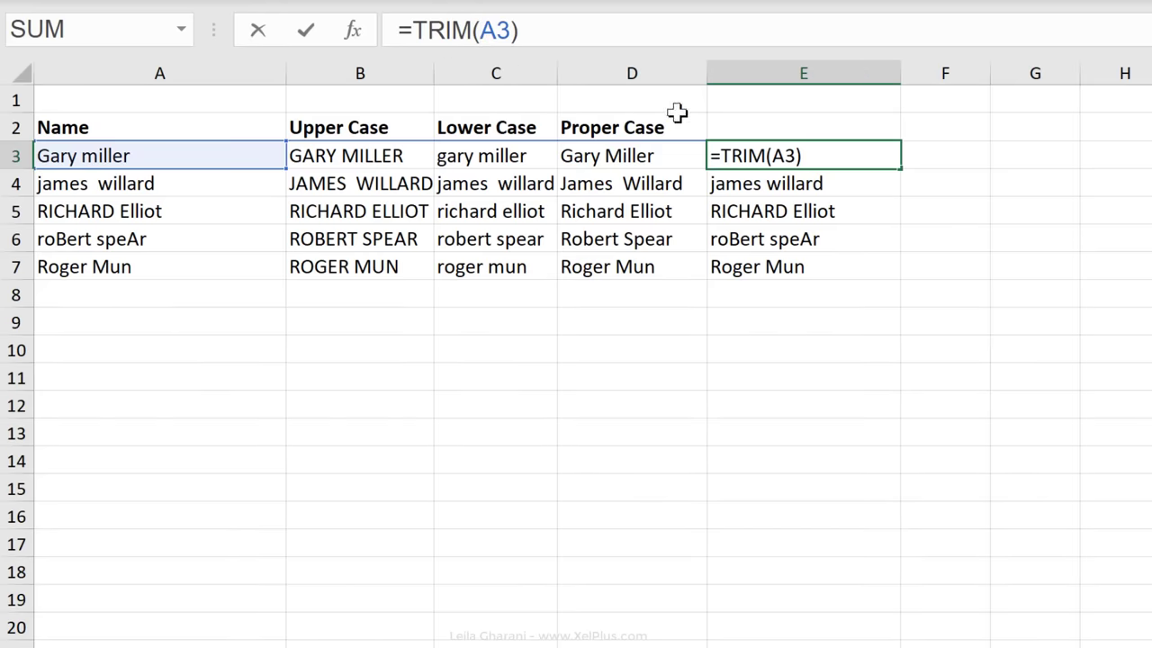
pyautogui.write('proper(')
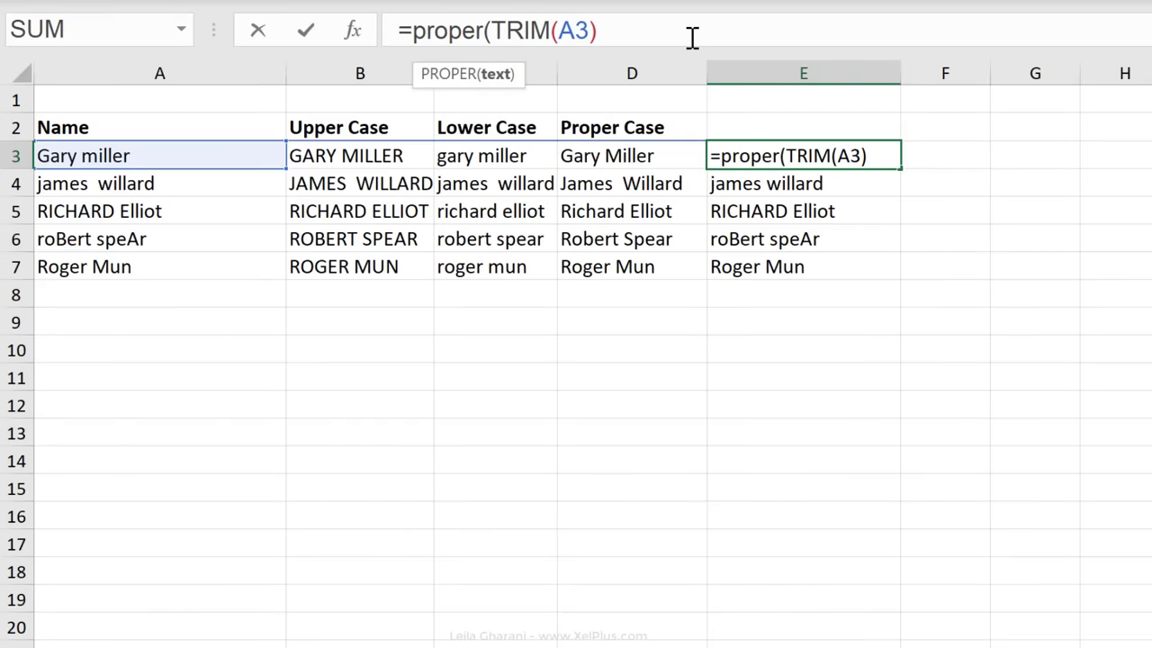
pyautogui.write(')')
pyautogui.hotkey('ctrl', 'Return')
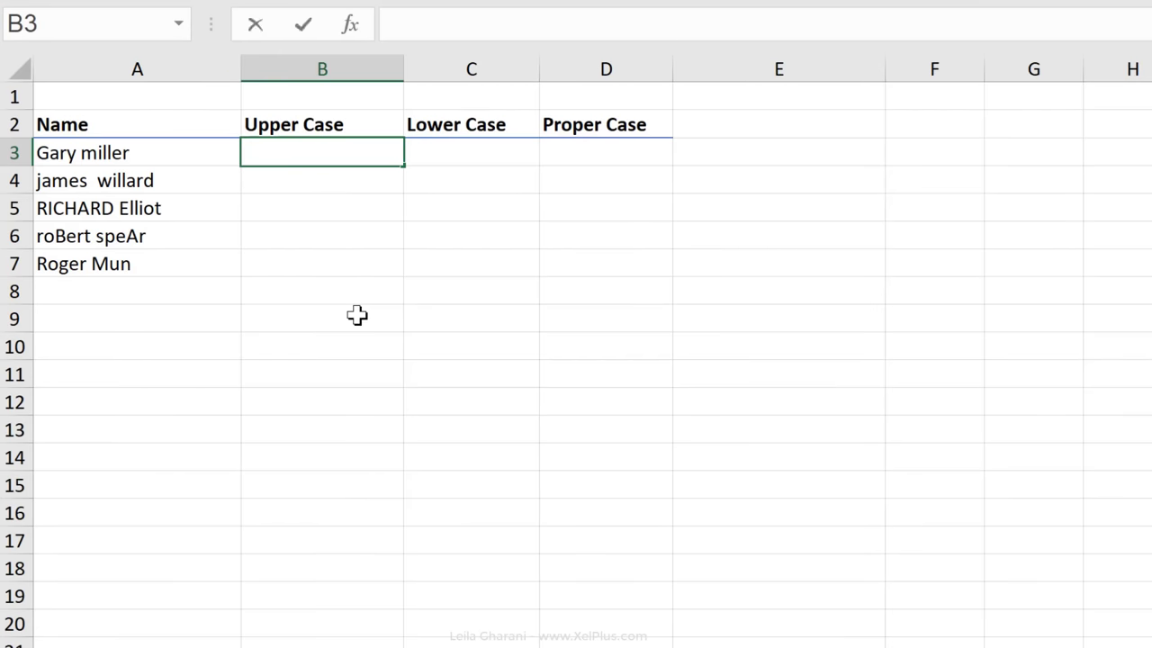
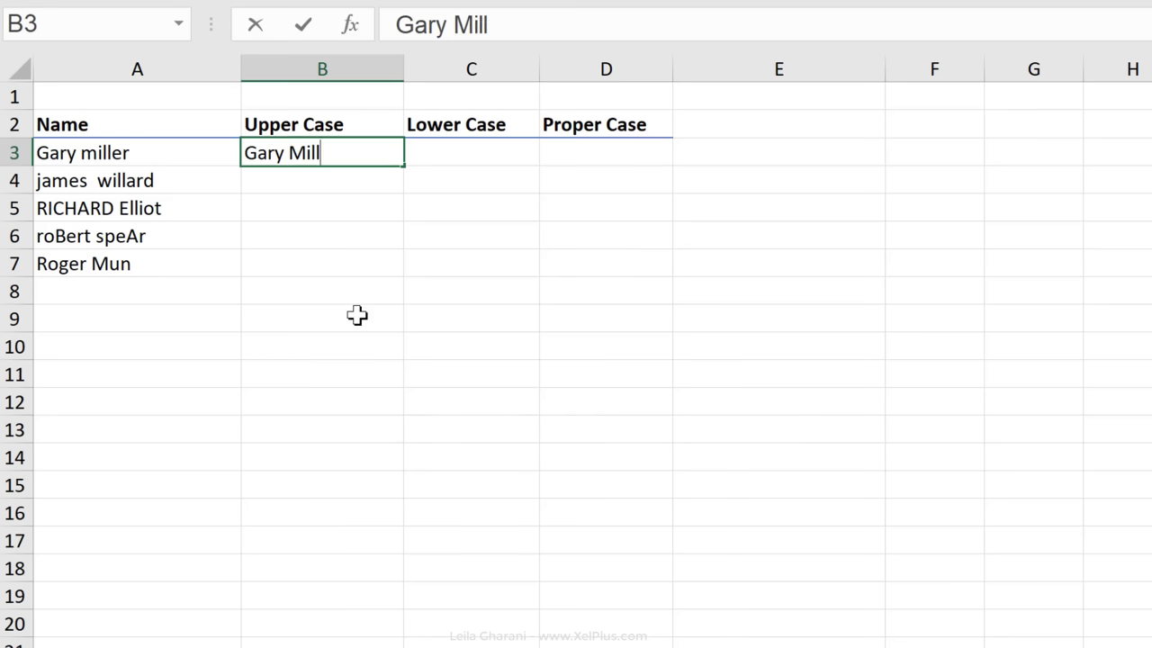
pyautogui.hotkey('ctrl', 'Return')
pyautogui.hotkey('shift', 'Down')
pyautogui.hotkey('shift', 'Down')
pyautogui.hotkey('shift', 'Down')
pyautogui.hotkey('shift', 'Down')
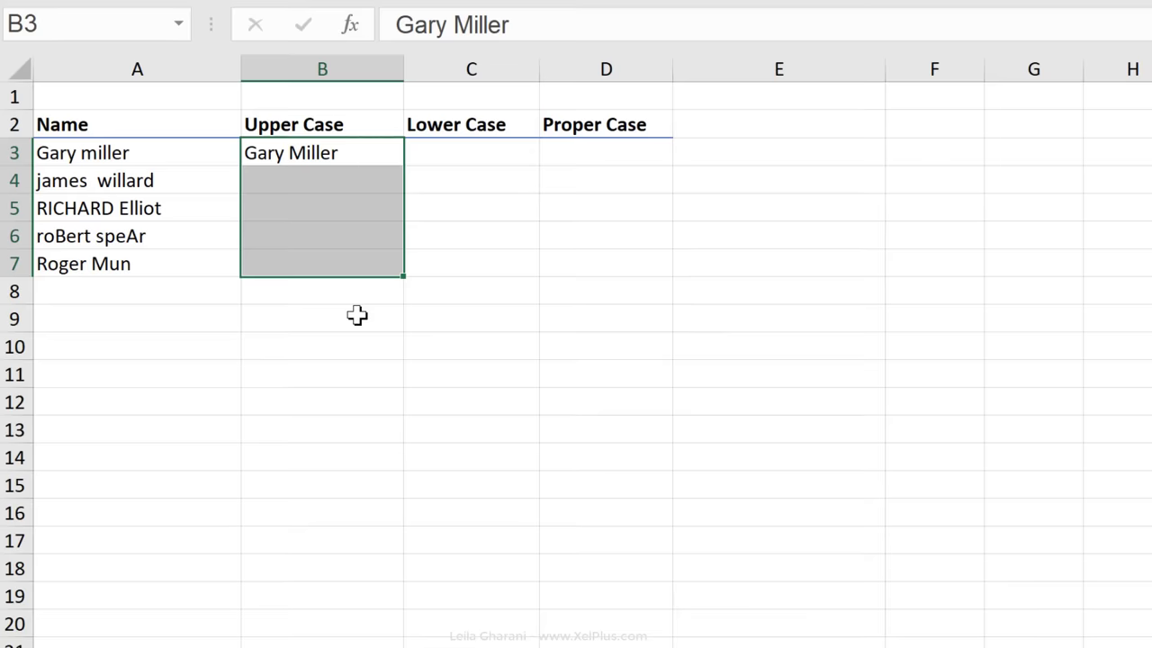
pyautogui.hotkey('ctrl', 'e')
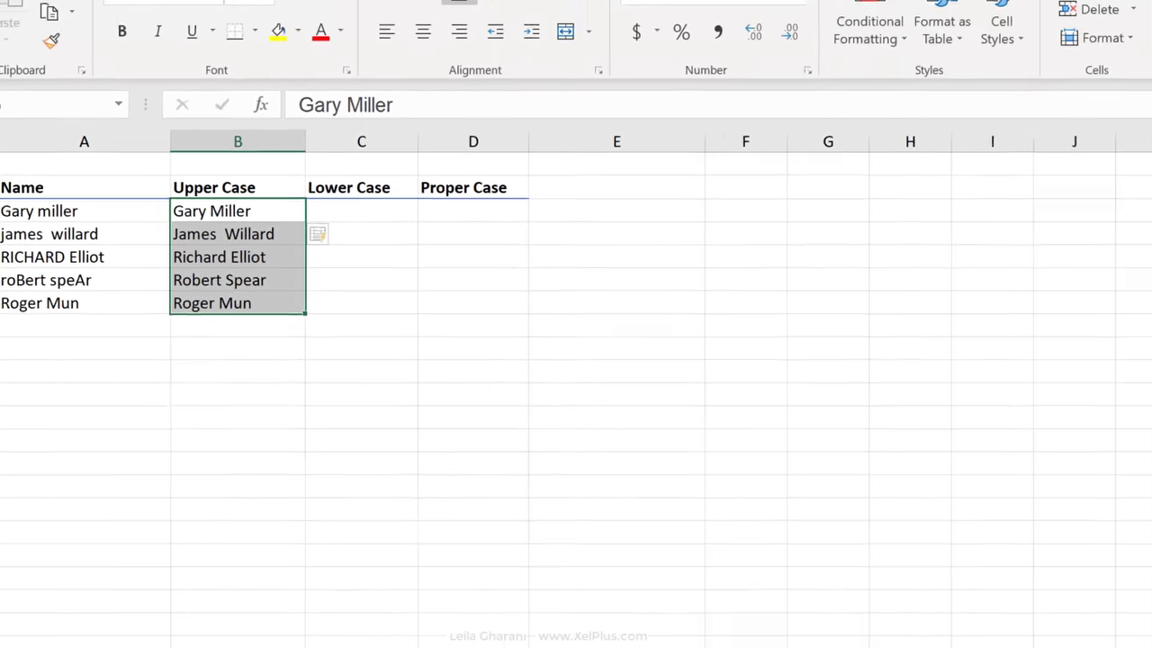
pyautogui.click(1026, 70)
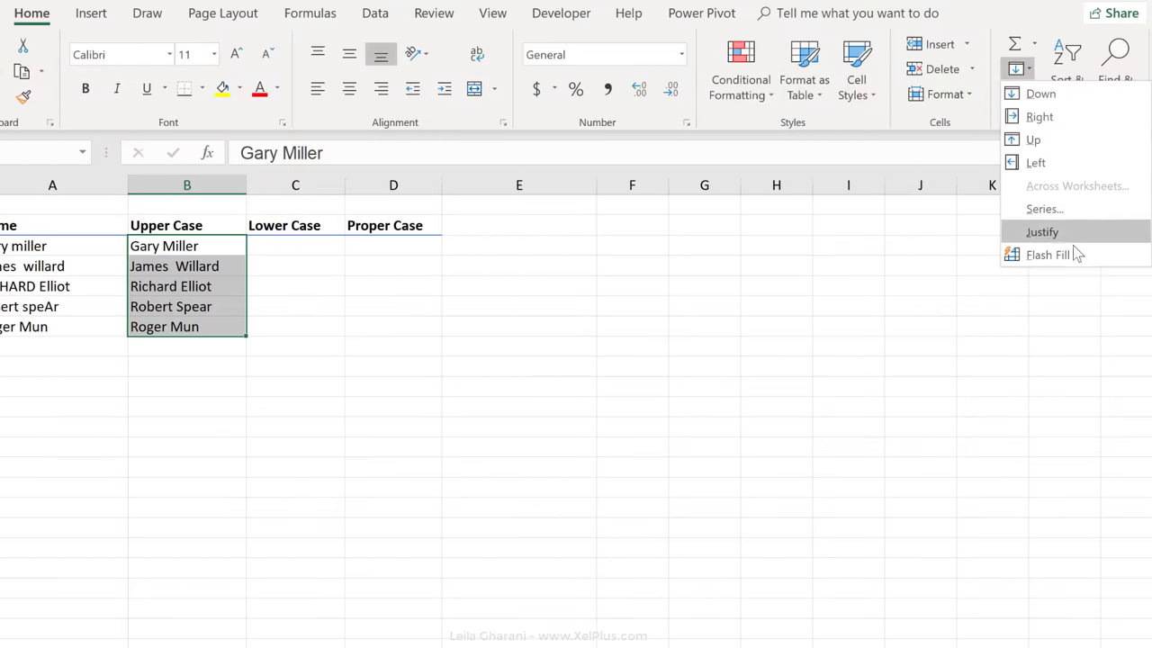
pyautogui.click(1048, 255)
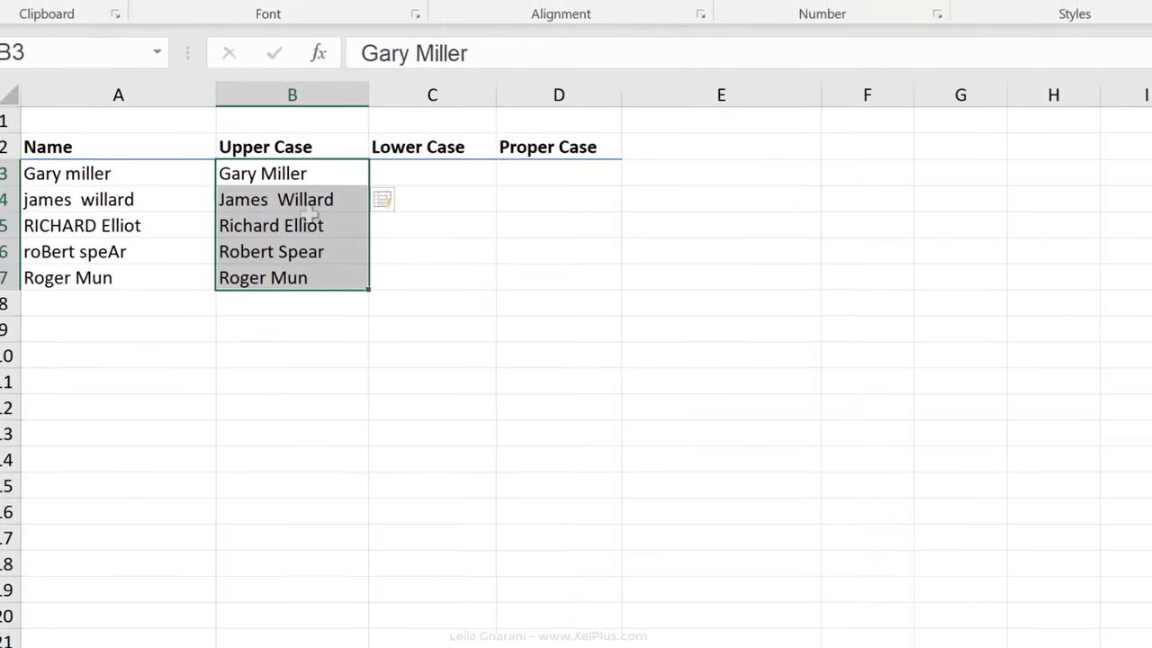
pyautogui.click(188, 287)
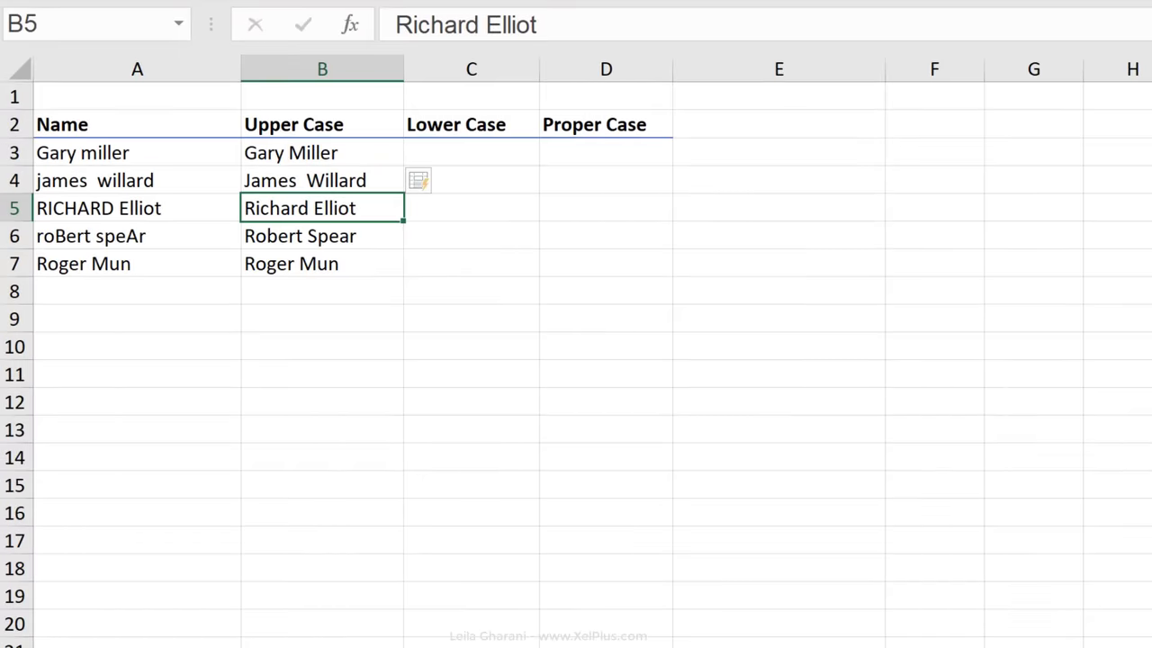
pyautogui.click(322, 180)
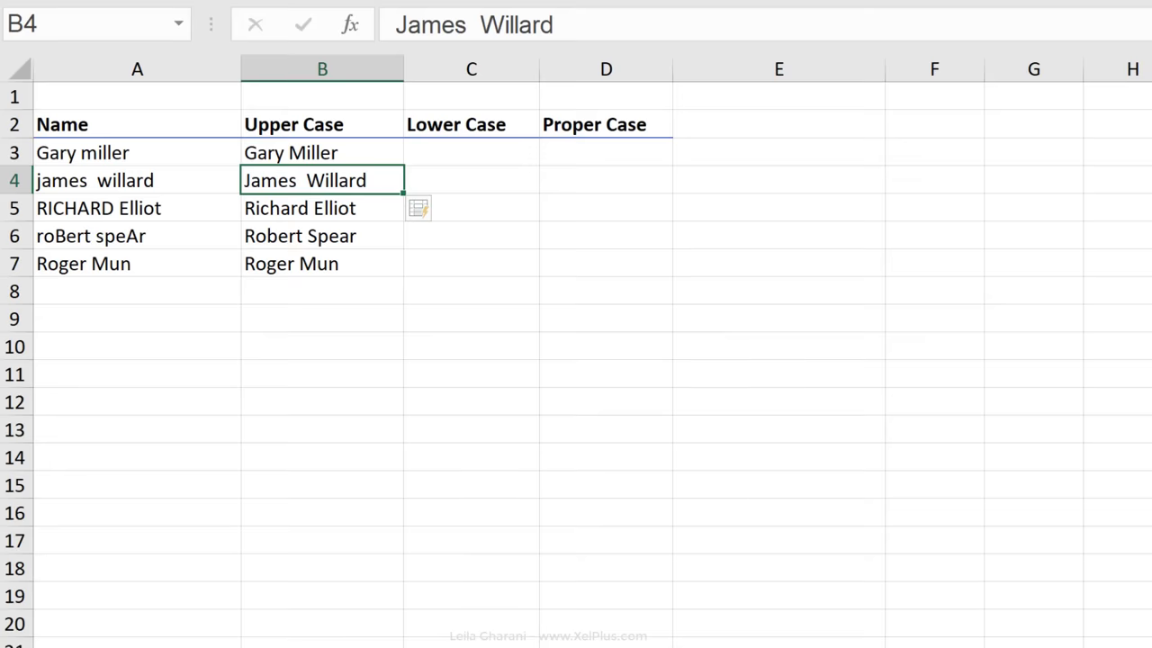
pyautogui.click(137, 180)
pyautogui.click(137, 263)
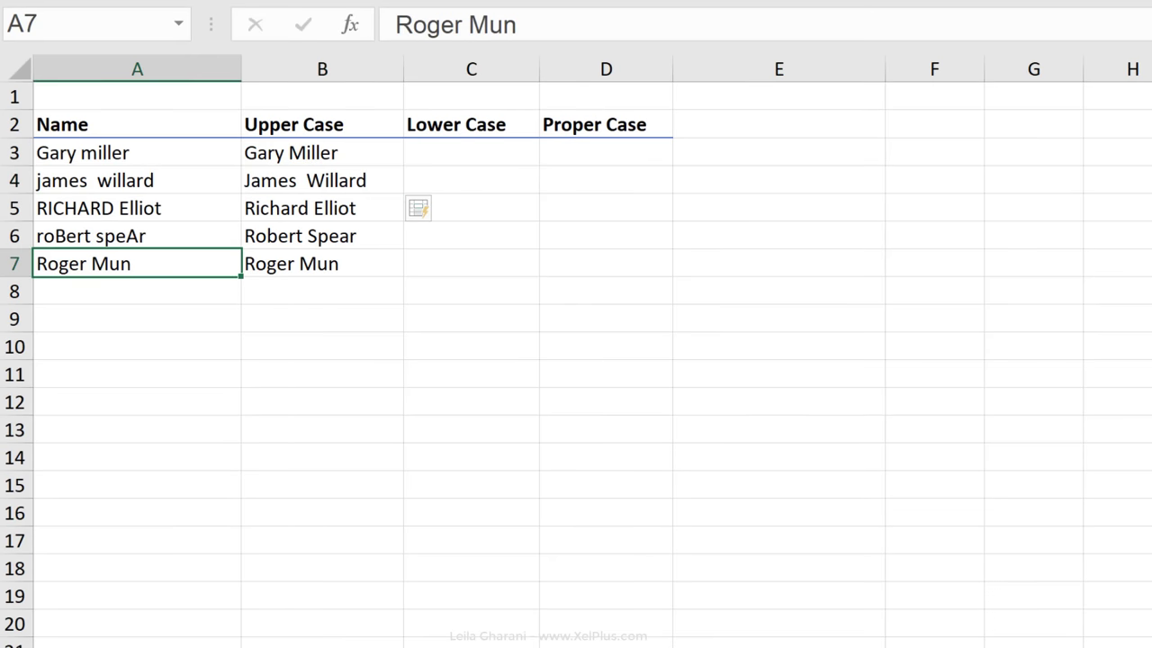
pyautogui.click(456, 25)
pyautogui.hotkey('ctrl', 'Return')
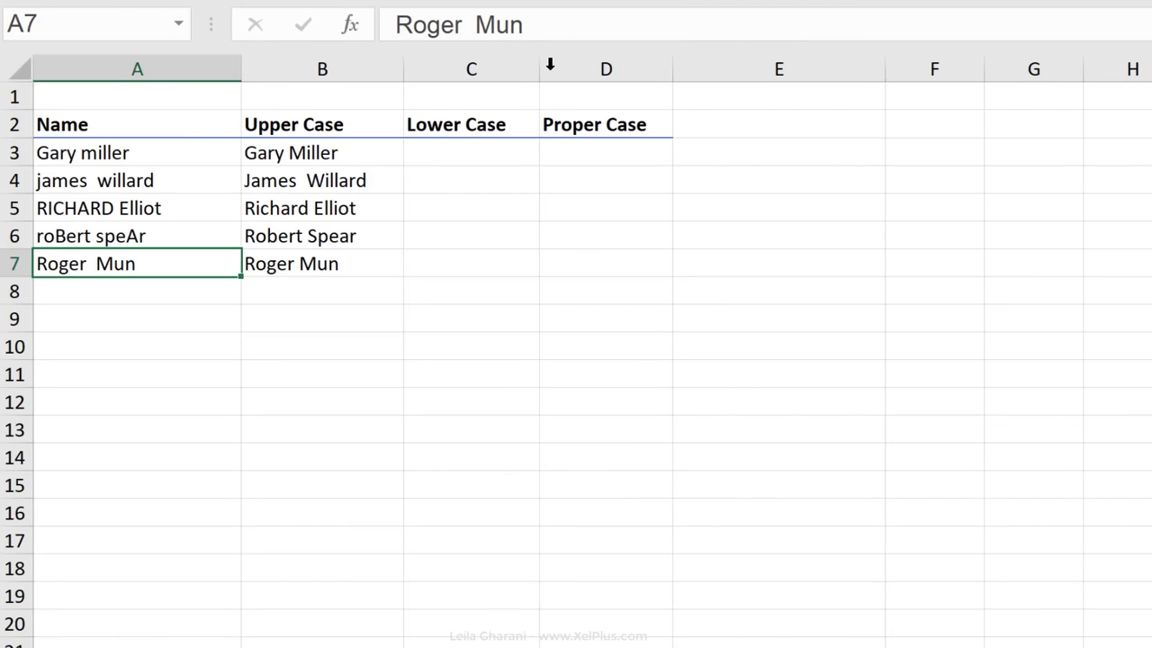
pyautogui.click(355, 180)
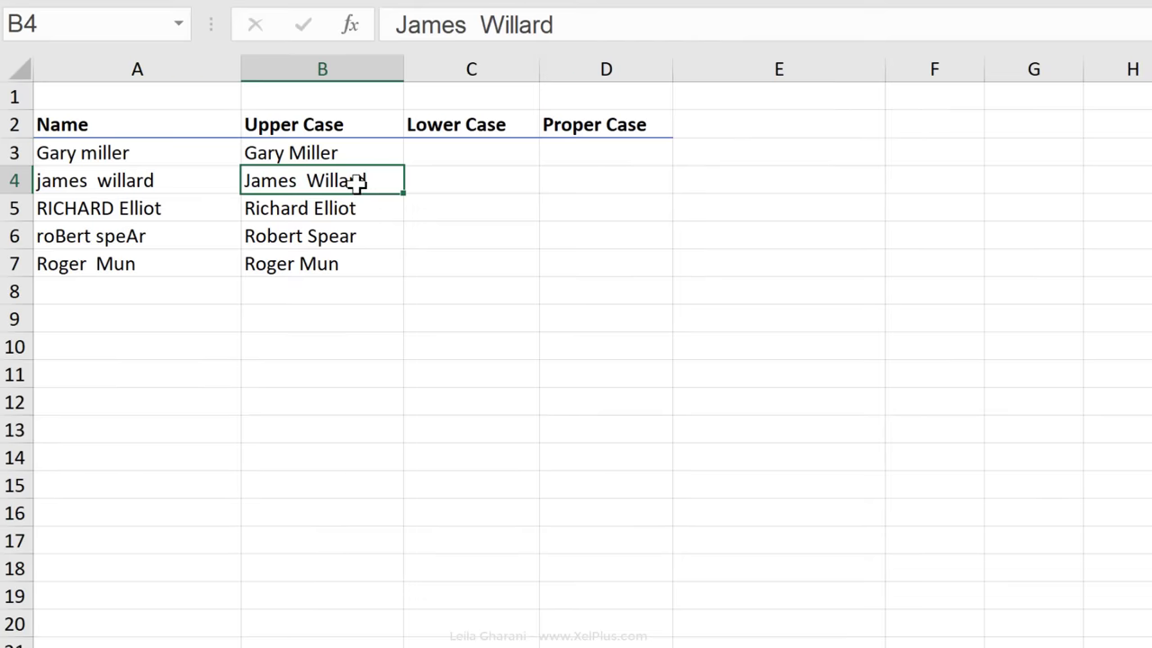
pyautogui.moveTo(362, 181); pyautogui.dragTo(373, 263)
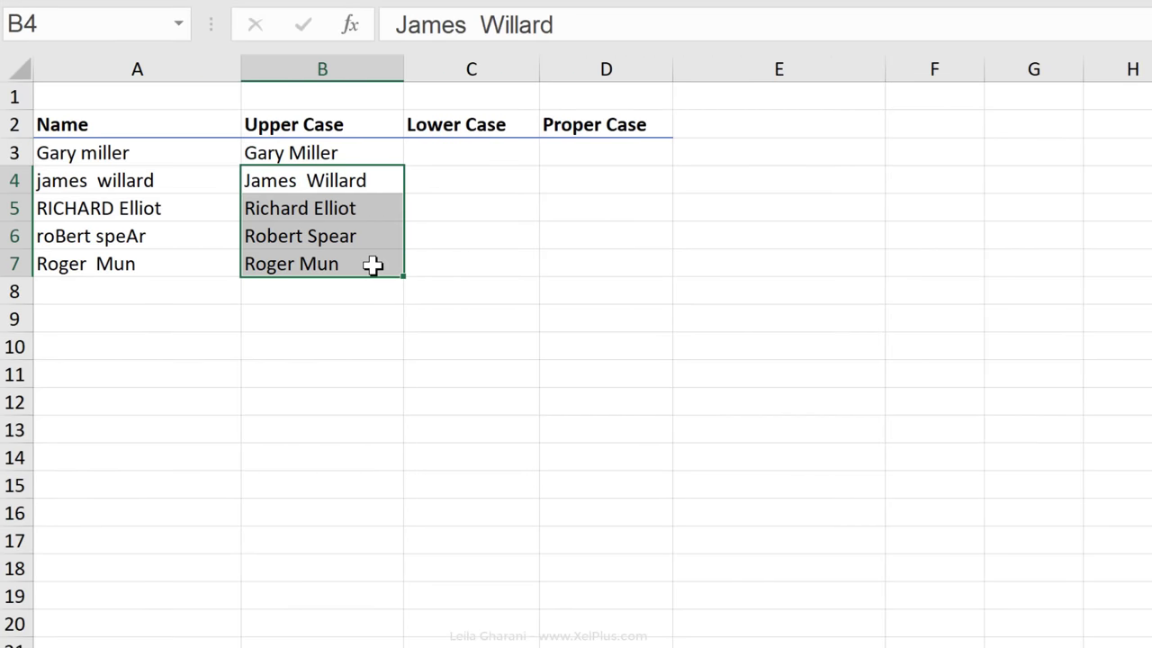
pyautogui.press('Delete')
pyautogui.click(329, 178)
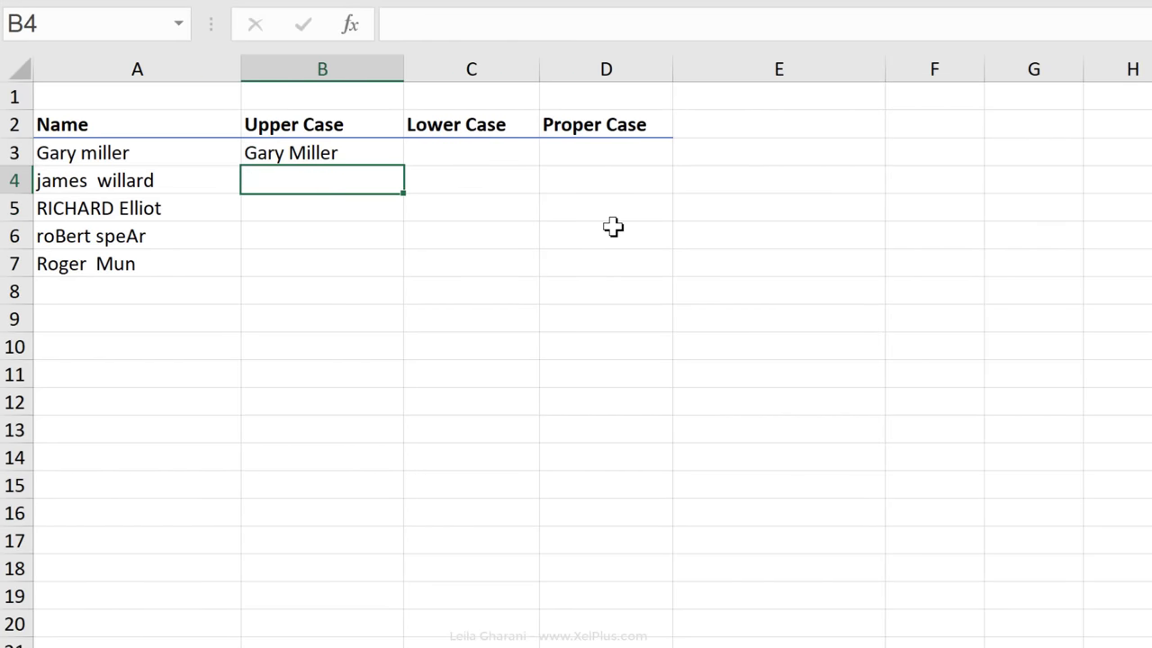
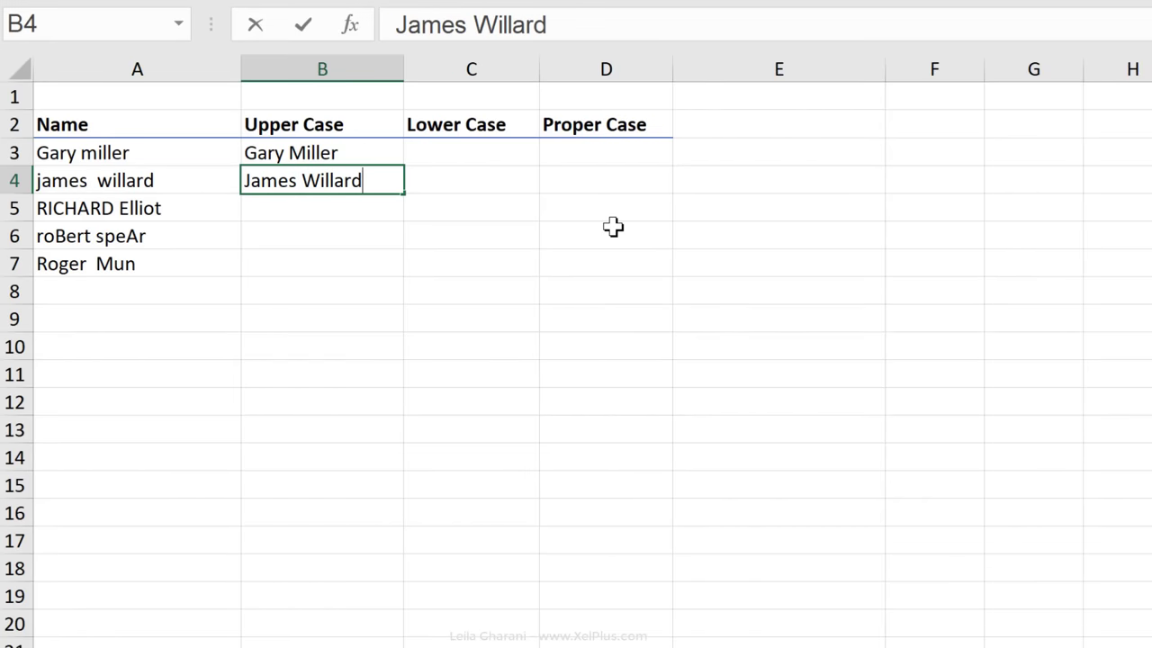
pyautogui.hotkey('ctrl', 'Return')
pyautogui.press('Up')
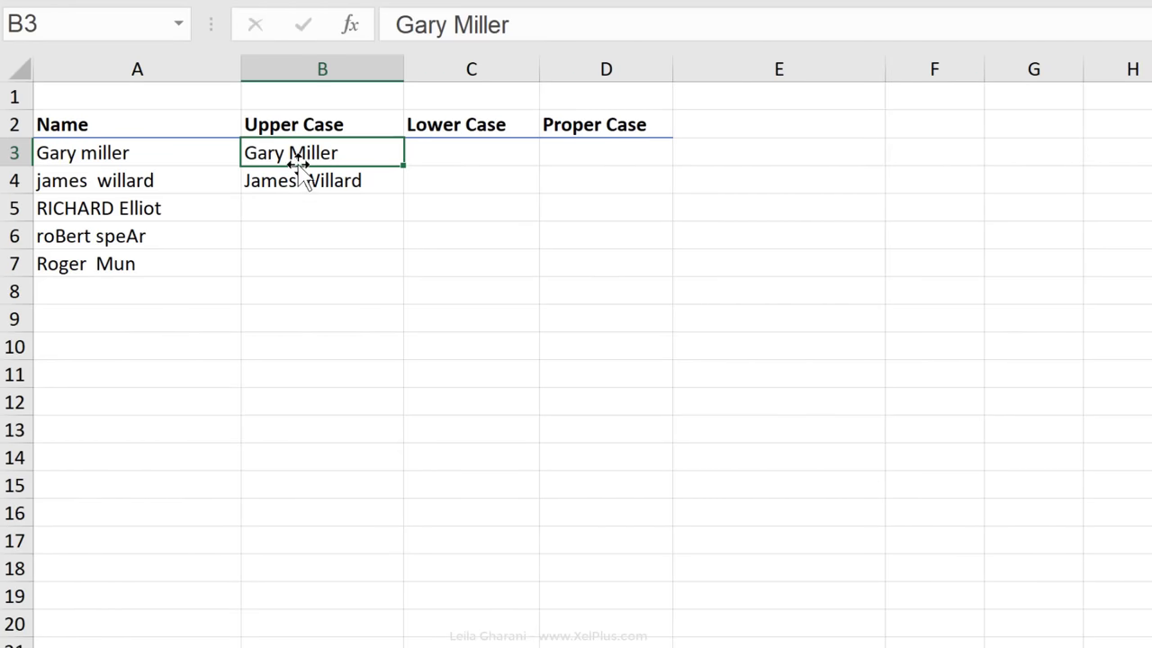
pyautogui.moveTo(309, 157); pyautogui.dragTo(325, 266)
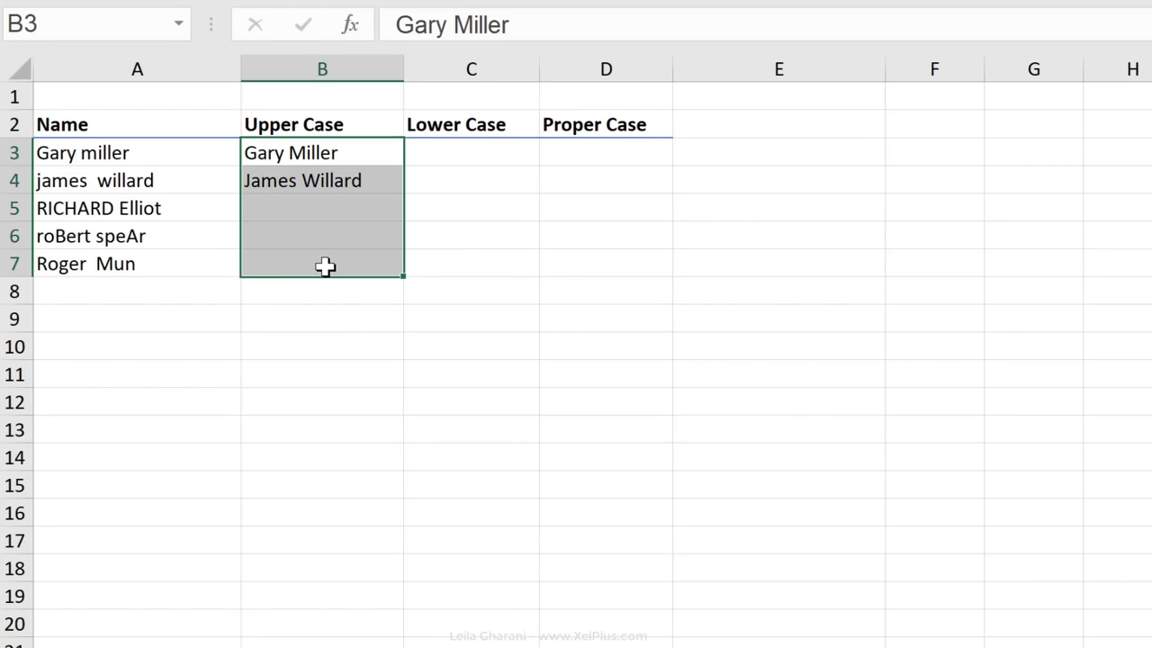
pyautogui.hotkey('ctrl', 'e')
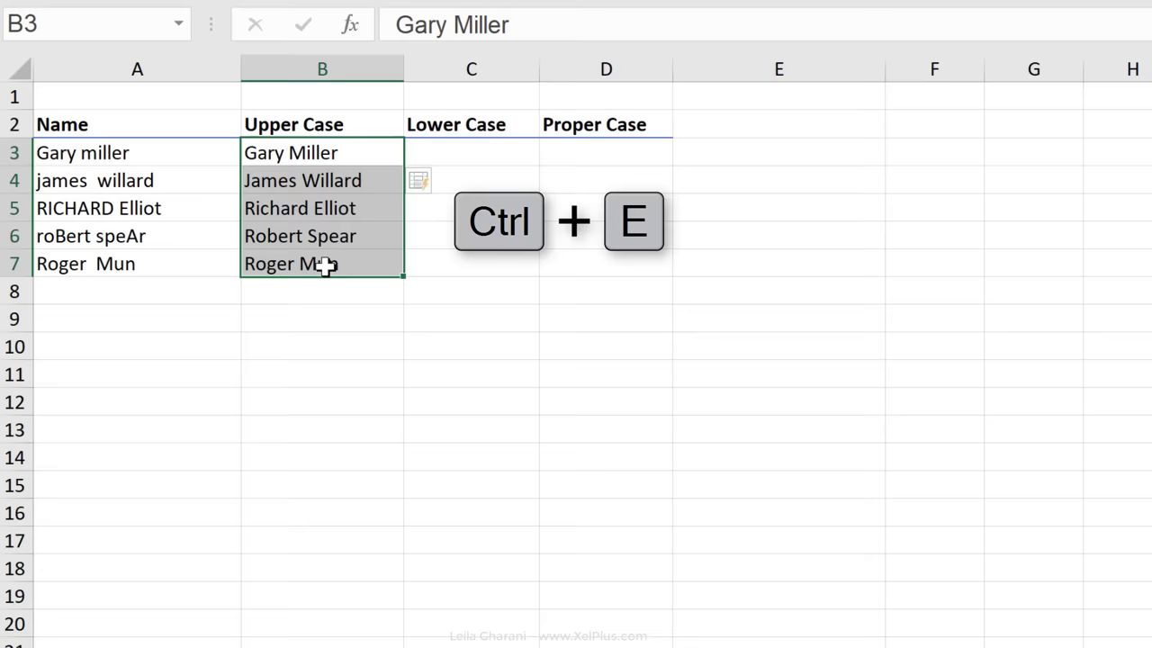
pyautogui.click(324, 264)
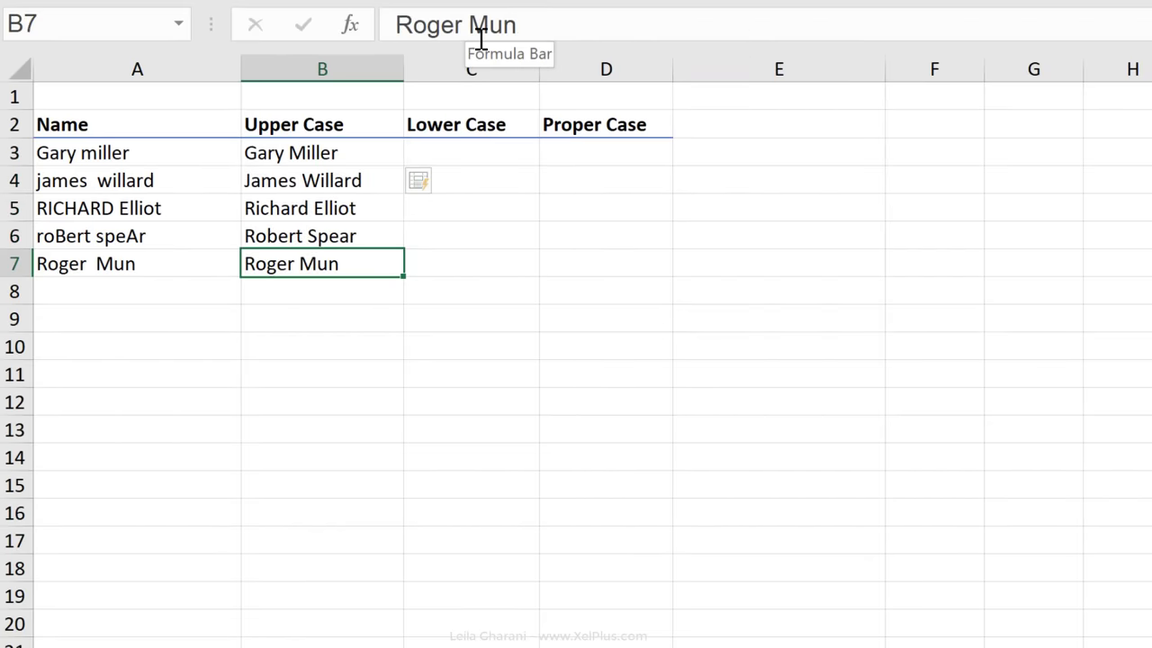
pyautogui.click(496, 154)
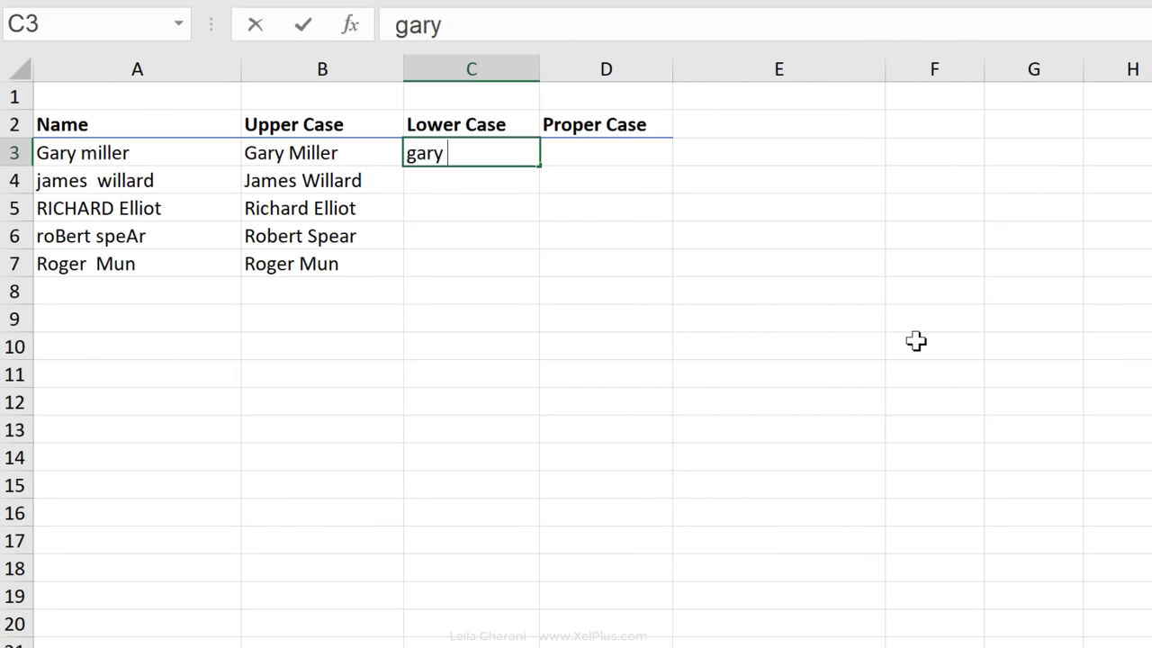
pyautogui.press('Return')
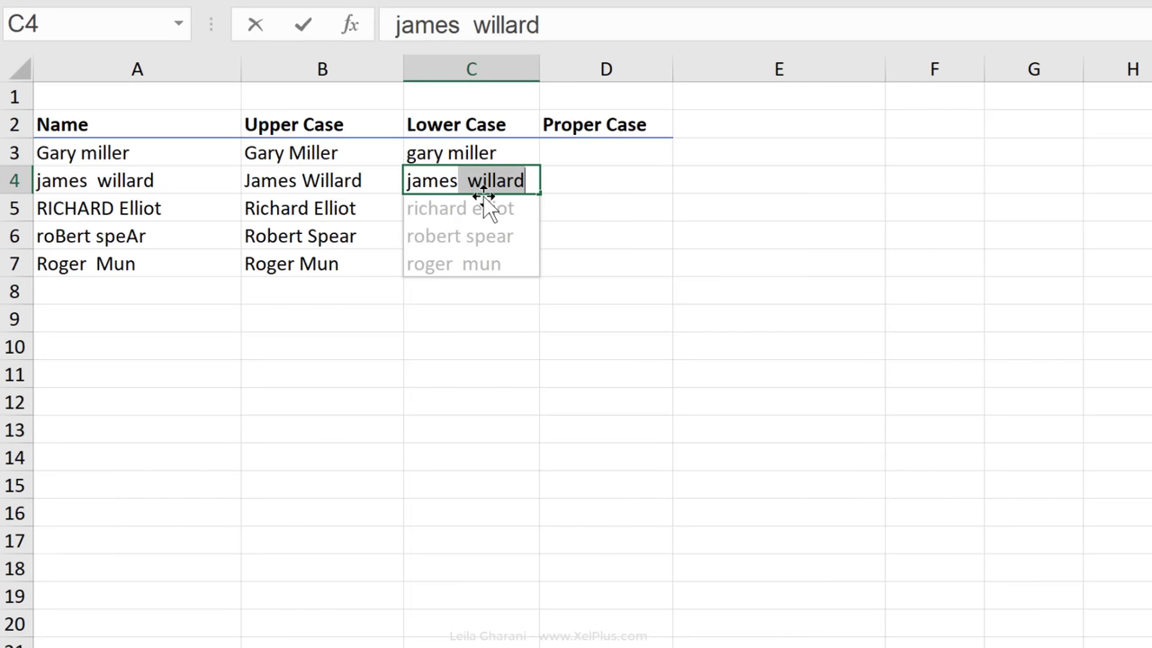
pyautogui.write('willard')
pyautogui.press('Up')
pyautogui.keyDown('shift'); pyautogui.click(509, 269); pyautogui.keyUp('shift')
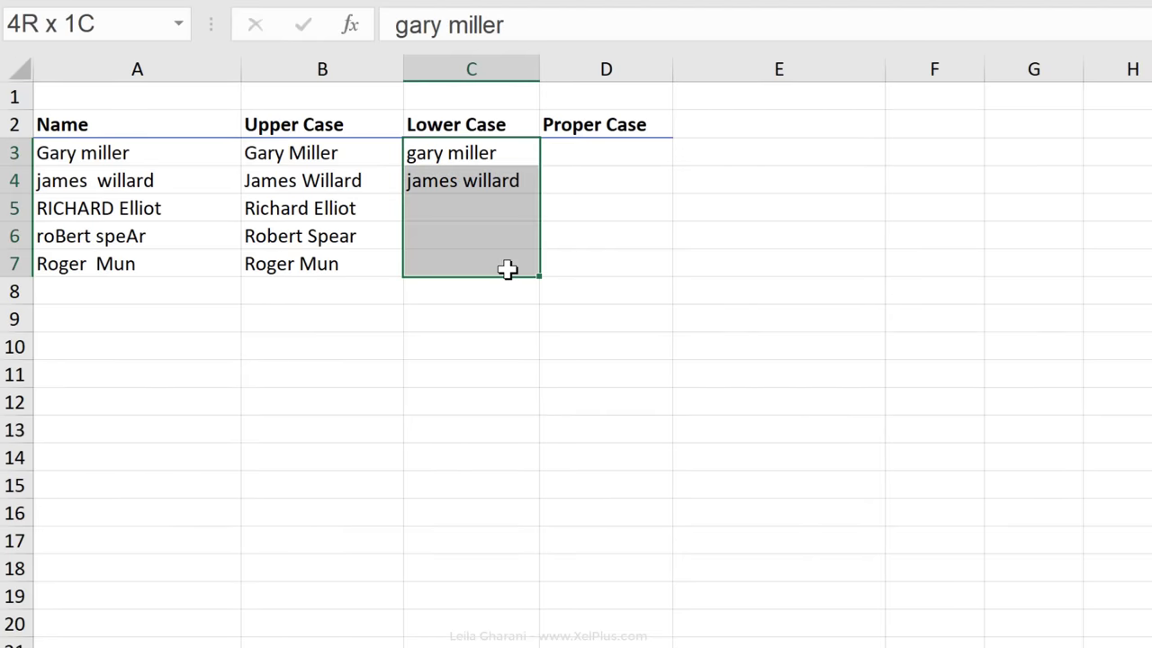
pyautogui.hotkey('ctrl', 'e')
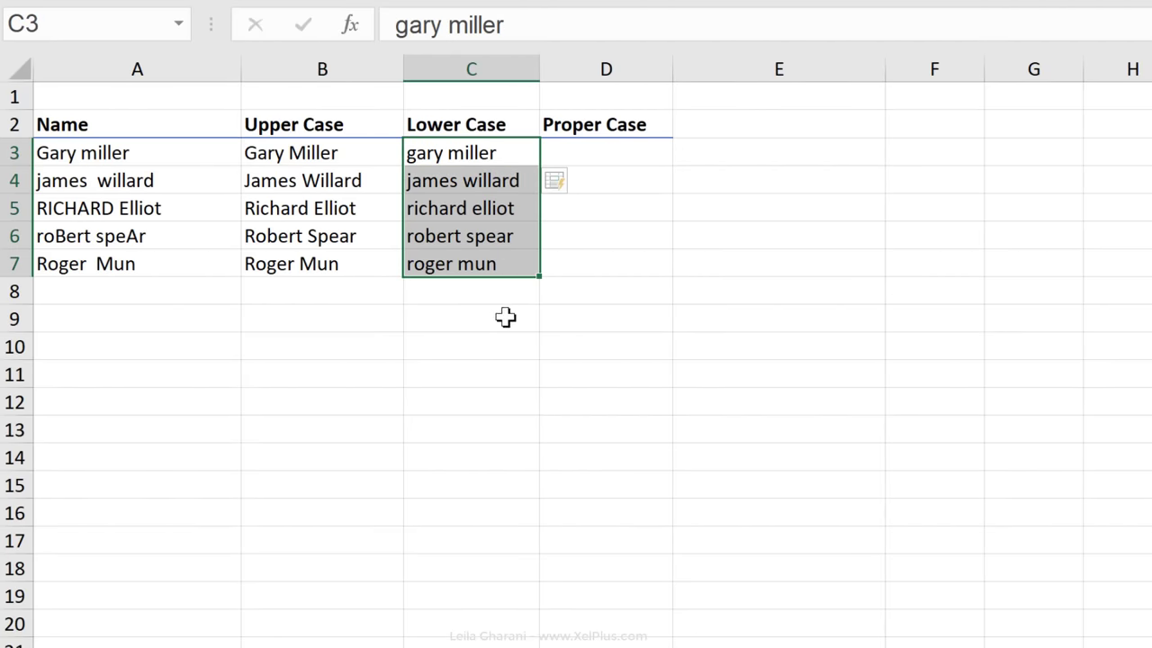
pyautogui.click(578, 162)
pyautogui.press('Return')
pyautogui.write('Willard')
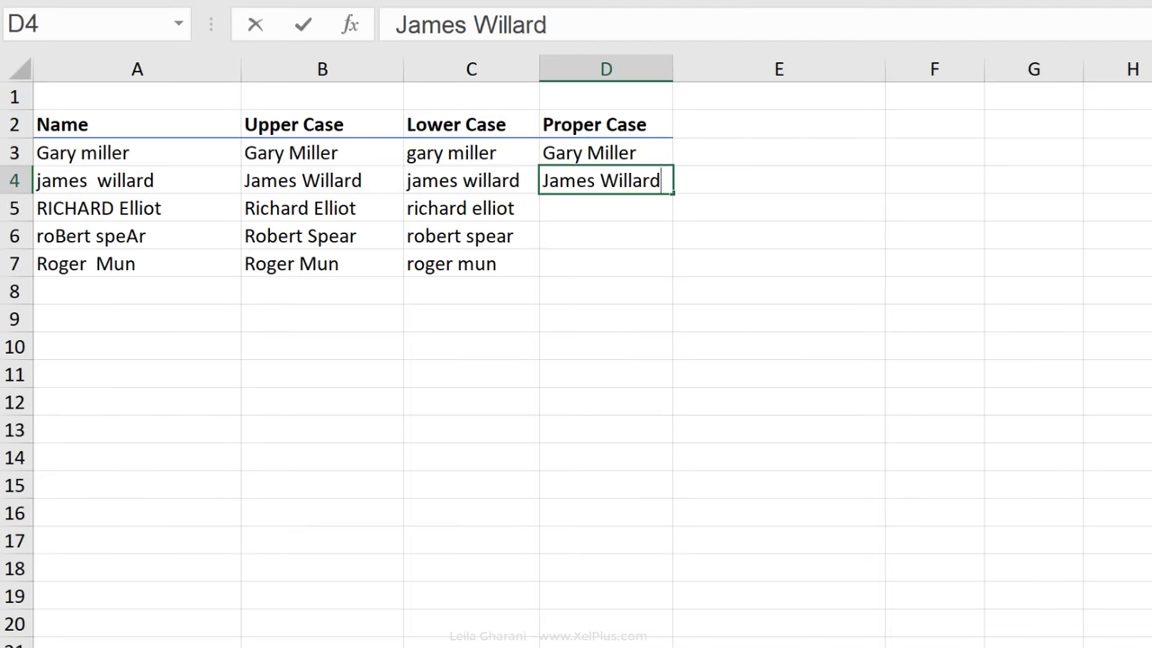
pyautogui.moveTo(585, 153); pyautogui.dragTo(585, 264)
pyautogui.hotkey('ctrl', 'e')
pyautogui.click(616, 248)
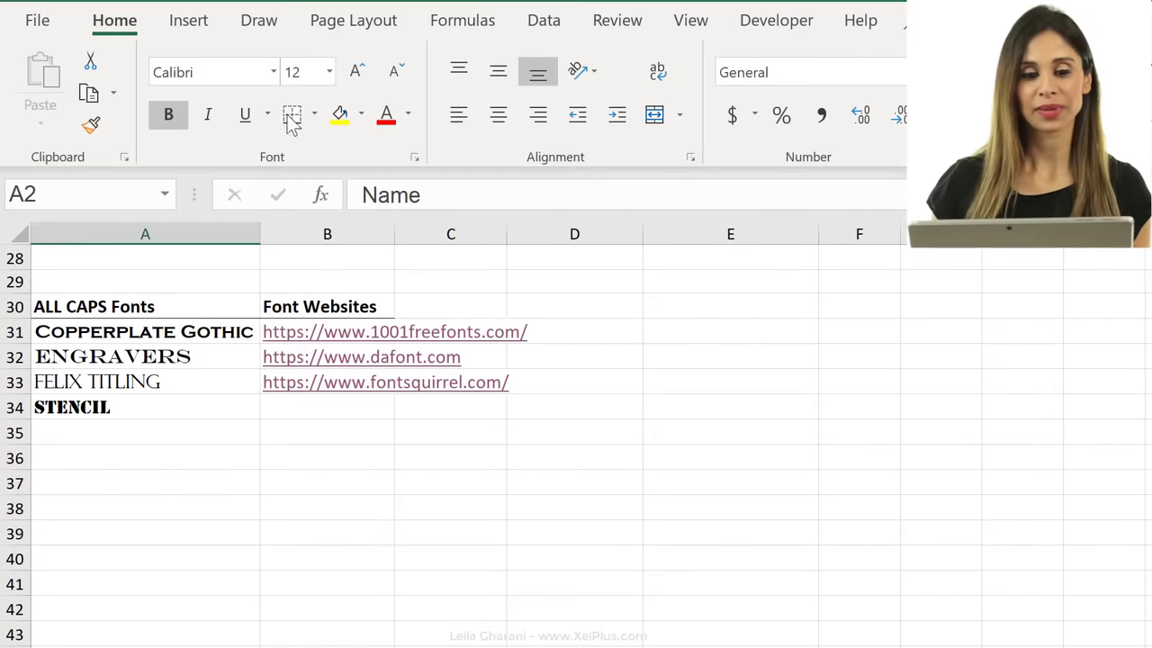
# Browse the font list, then check which font the all-caps samples in A31:A34 use.
pyautogui.click(275, 74)
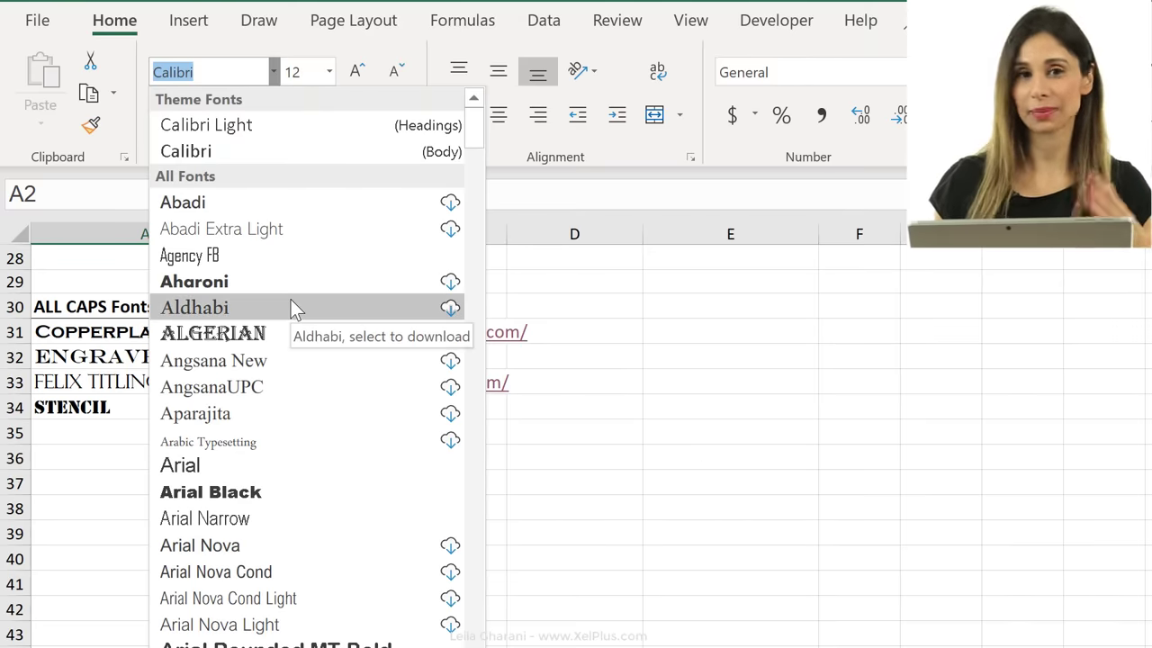
pyautogui.press('Escape')
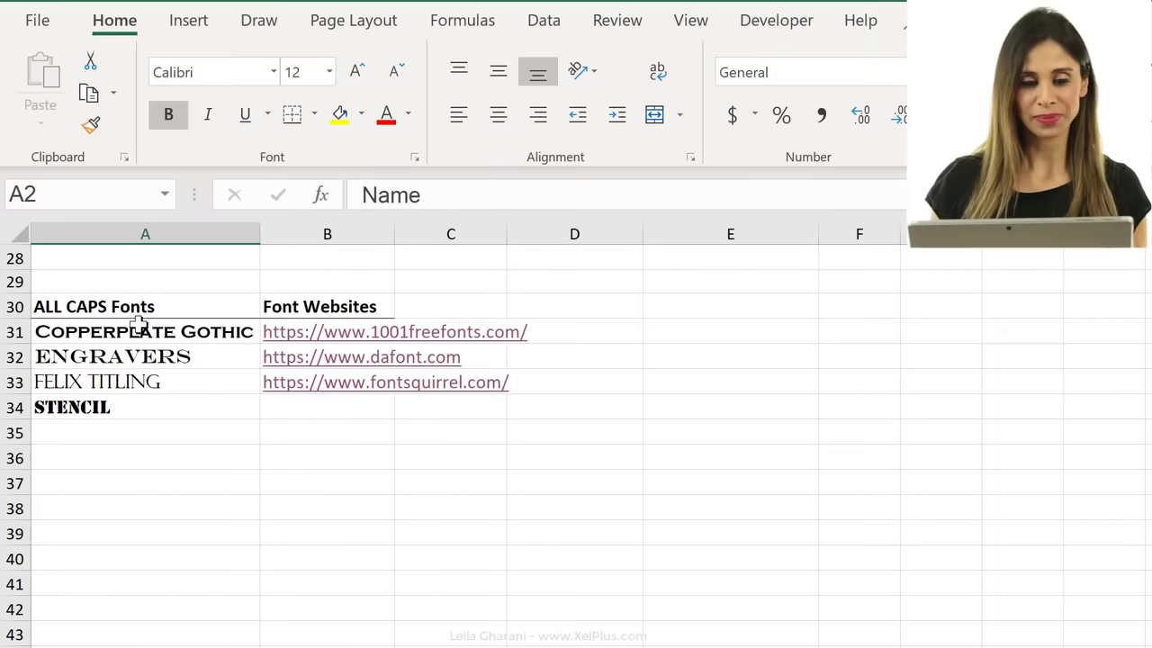
pyautogui.moveTo(137, 326); pyautogui.dragTo(149, 406)
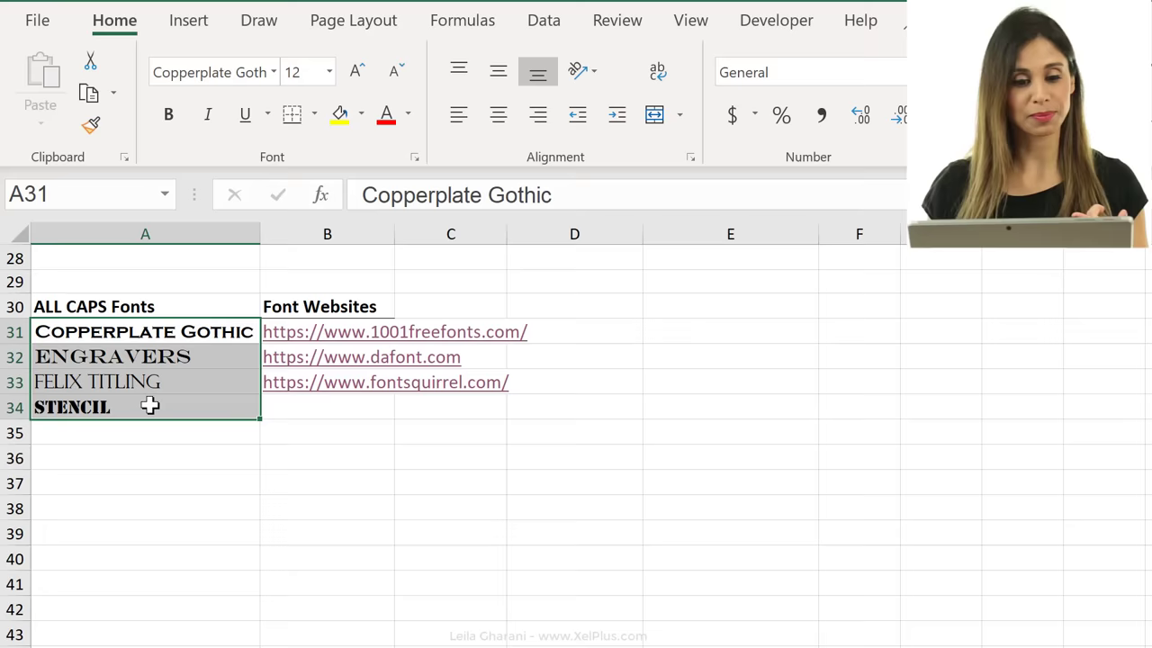
pyautogui.click(194, 355)
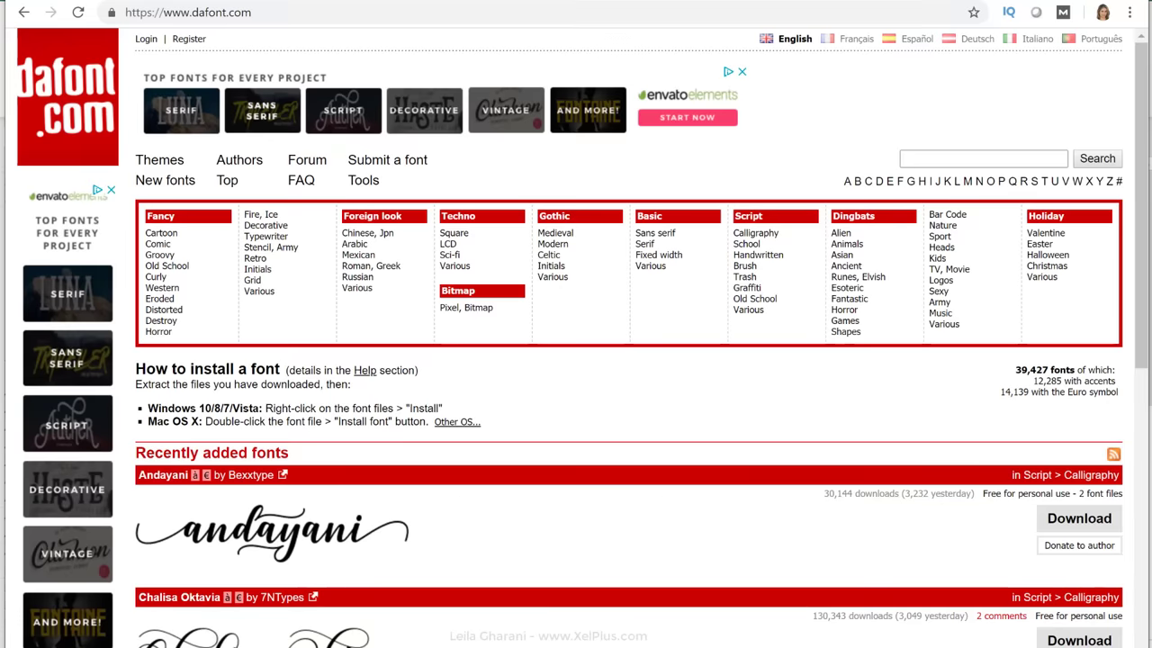
# Scroll down the dafont.com page toward the top fonts ranking that lists Bebas Neue.
pyautogui.scroll(-3, 373, 231)
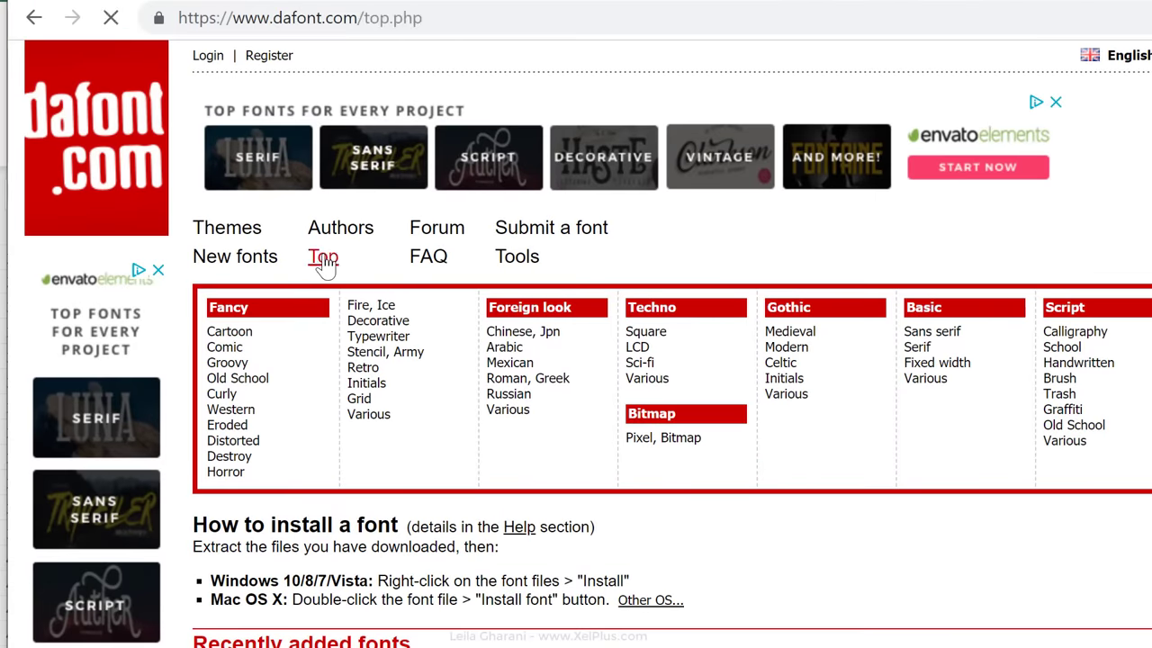
pyautogui.scroll(-5, 871, 335)
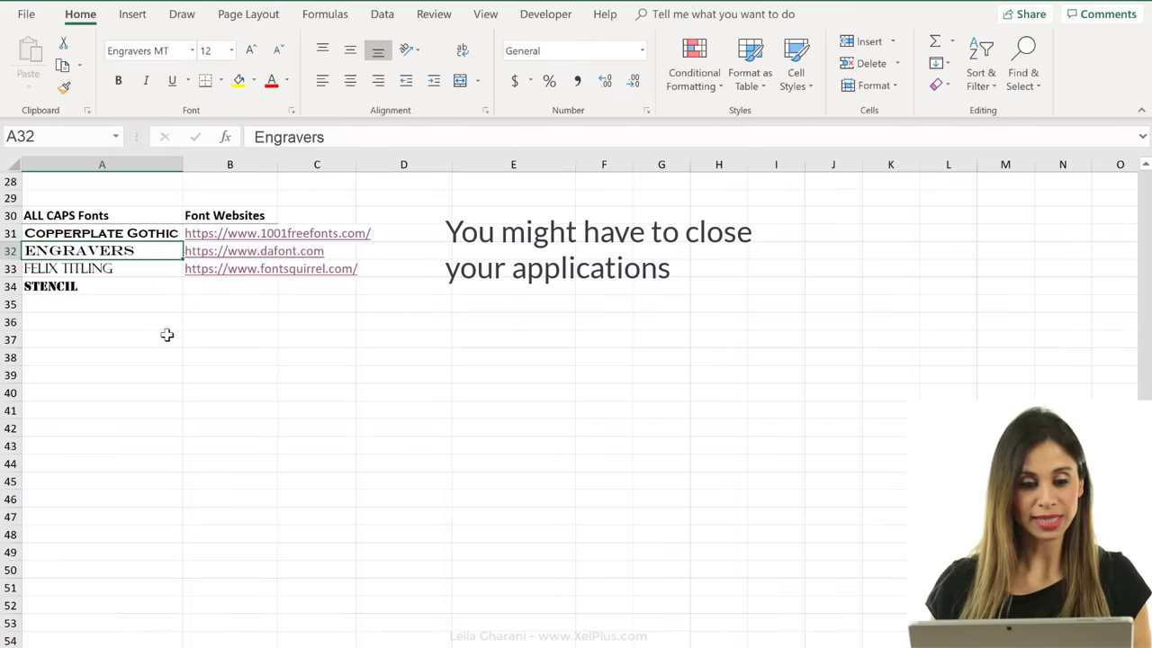
# Enter 'kpi report' in B36 in Bebas Neue, enlarged to size 16.
pyautogui.click(188, 322)
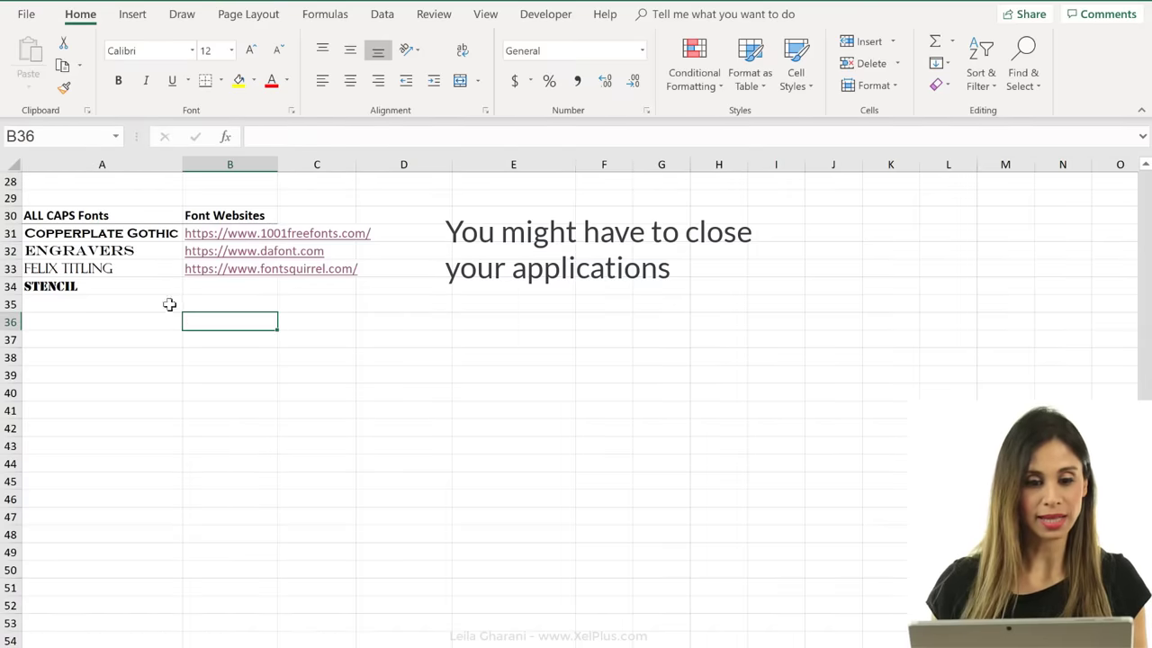
pyautogui.click(191, 50)
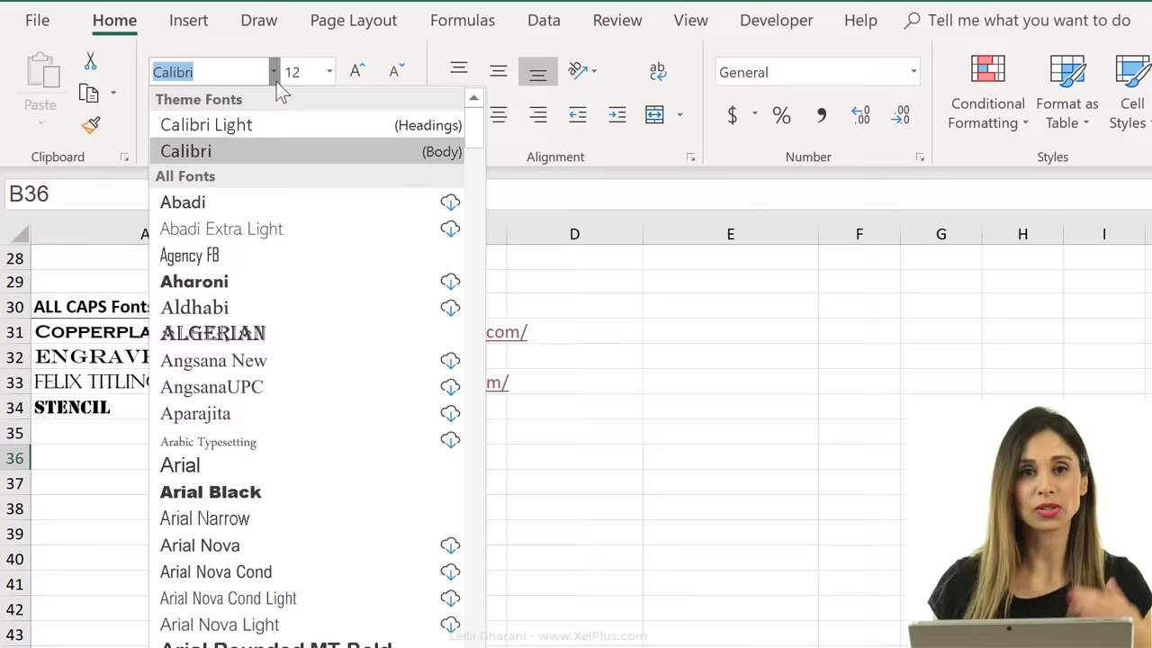
pyautogui.scroll(-6, 307, 317)
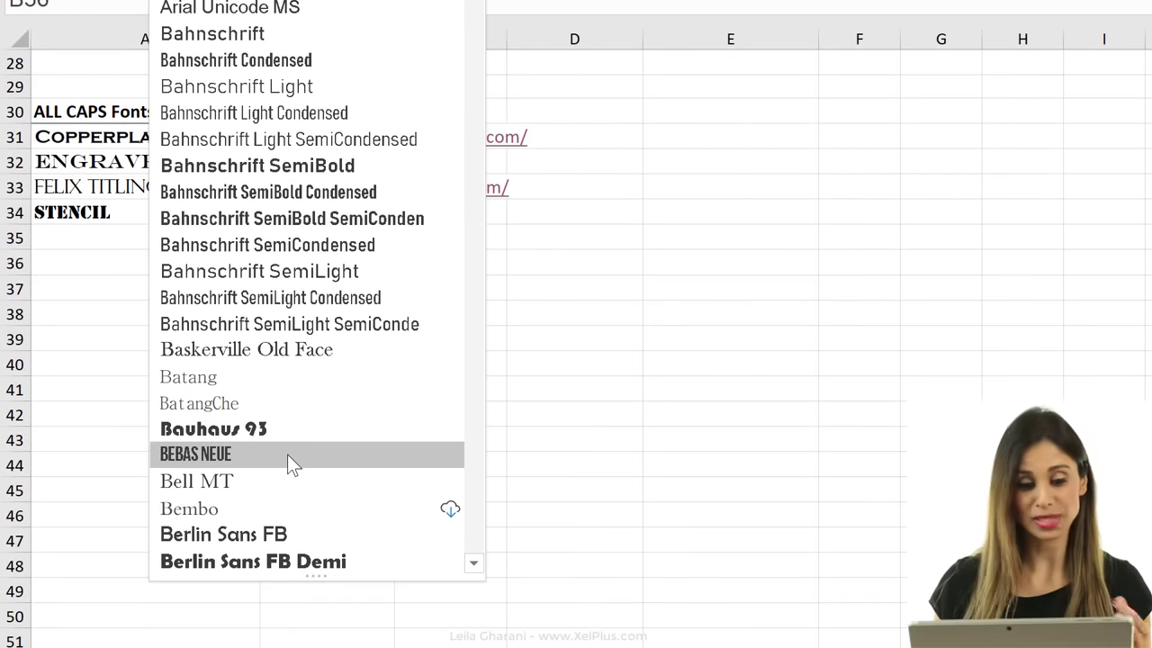
pyautogui.click(287, 455)
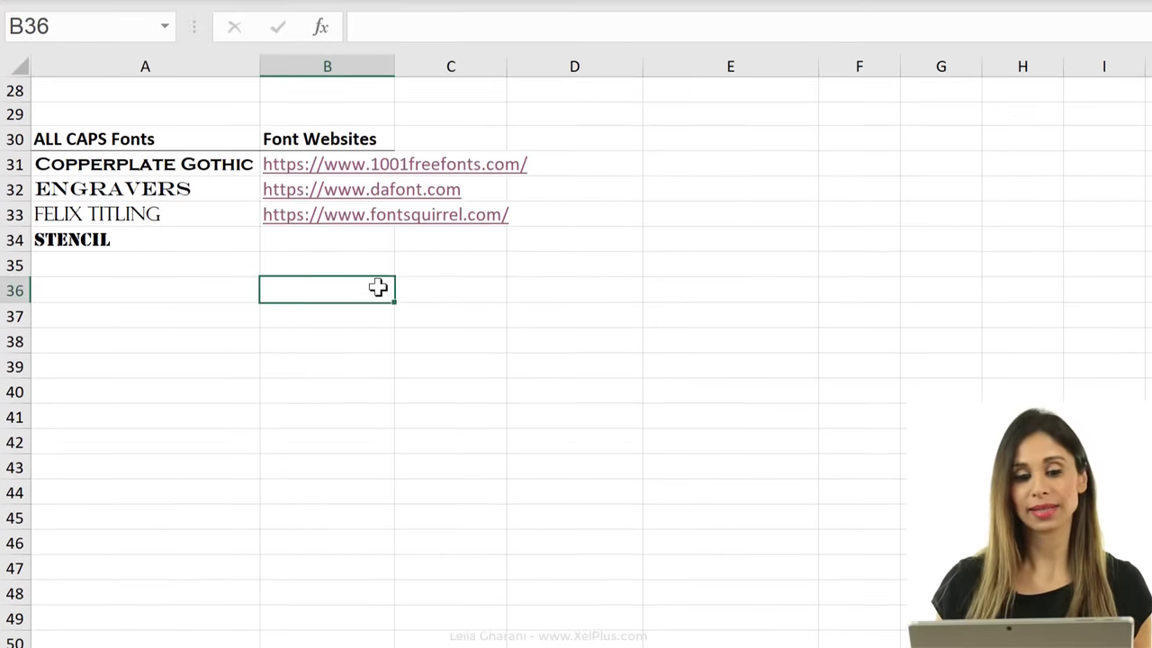
pyautogui.write('k')
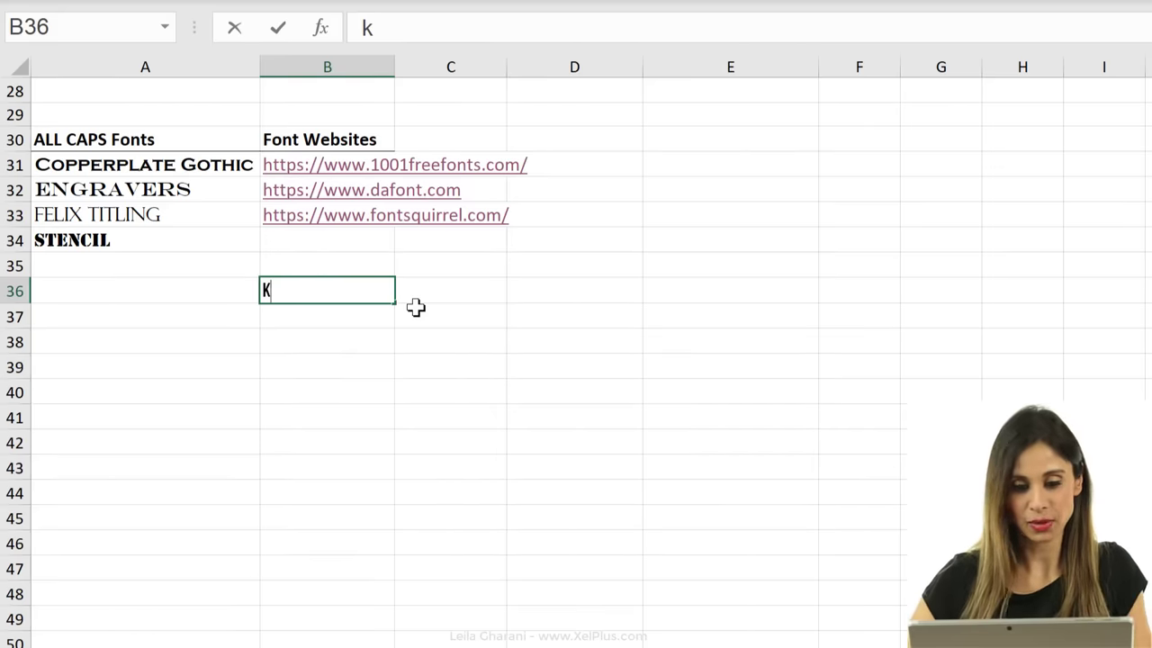
pyautogui.write('pi report')
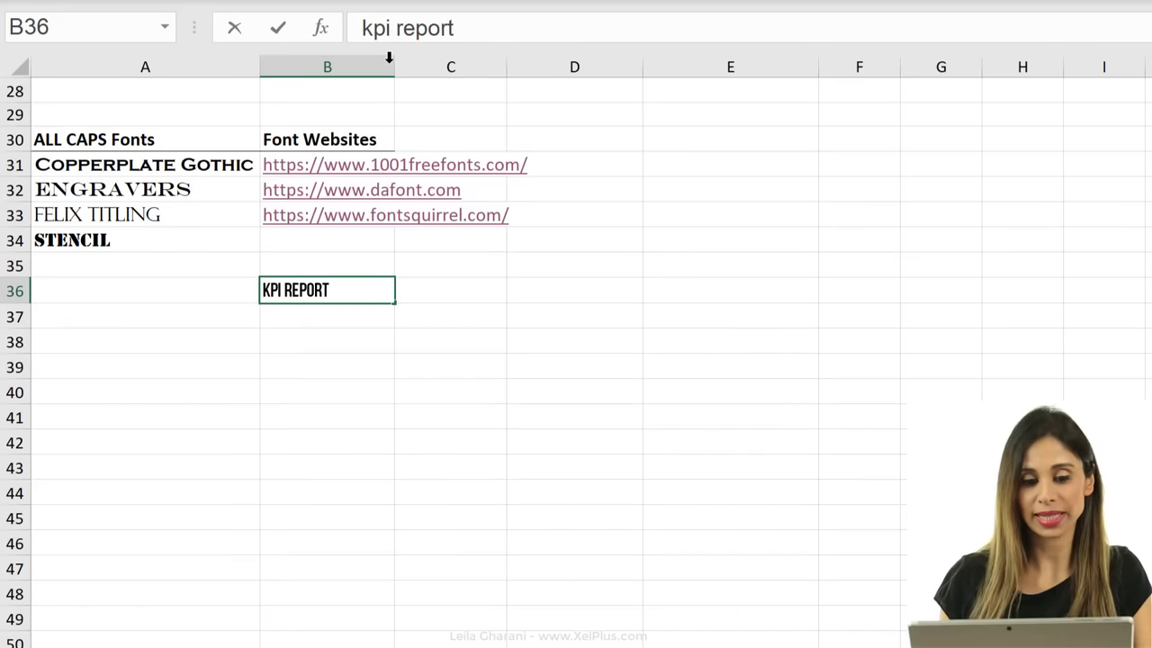
pyautogui.hotkey('ctrl', 'Return')
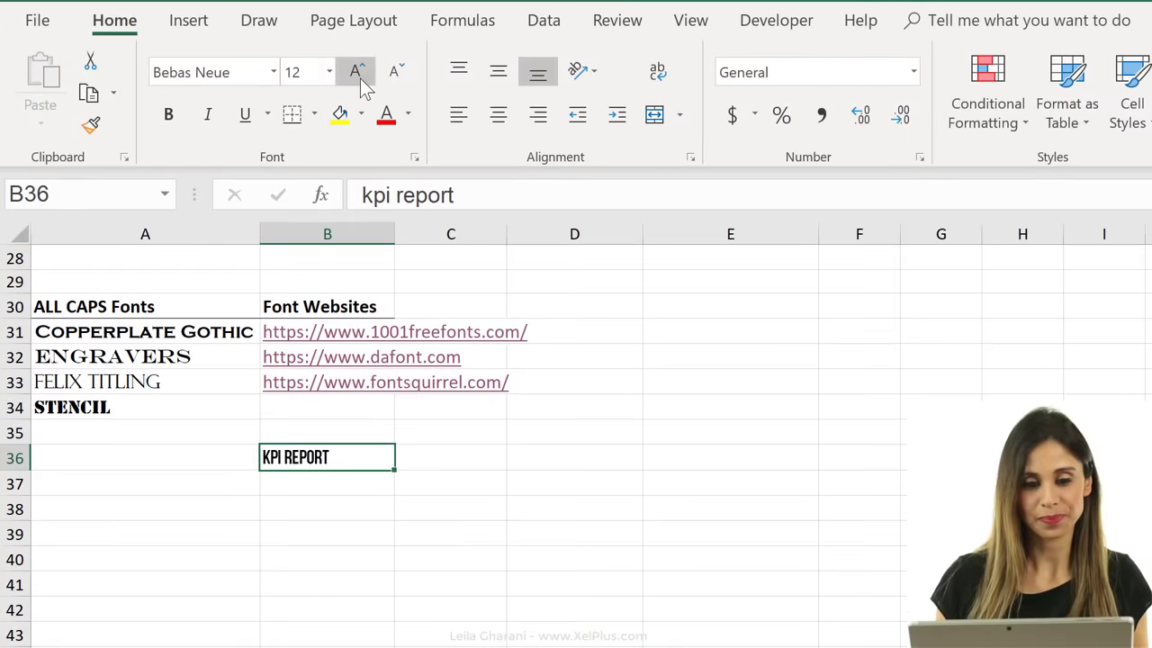
pyautogui.click(357, 72)
pyautogui.click(358, 73)
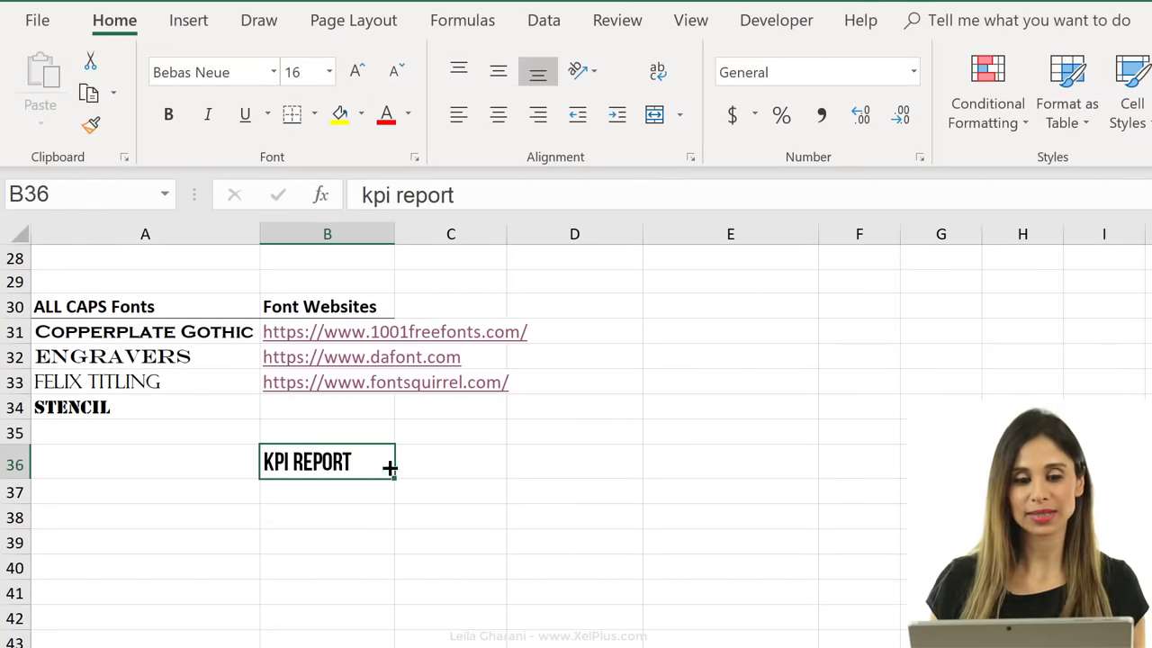
# Reopen and close the font list, then bring up the Cell Styles gallery with D39 selected.
pyautogui.click(273, 72)
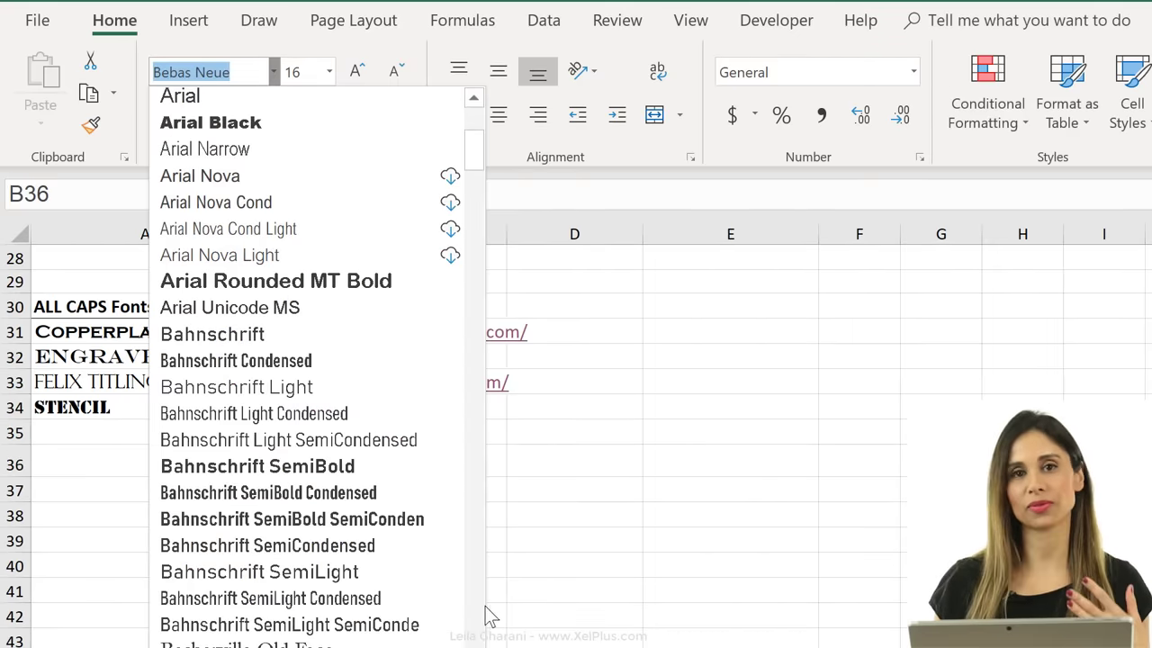
pyautogui.click(586, 573)
pyautogui.click(548, 542)
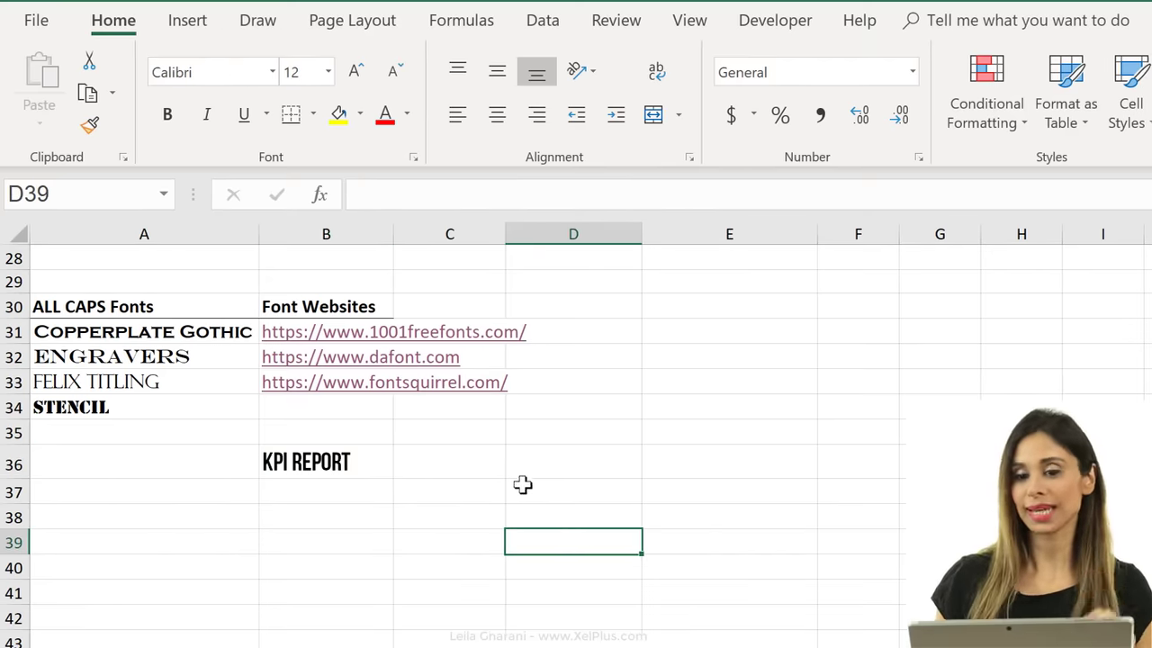
pyautogui.click(643, 126)
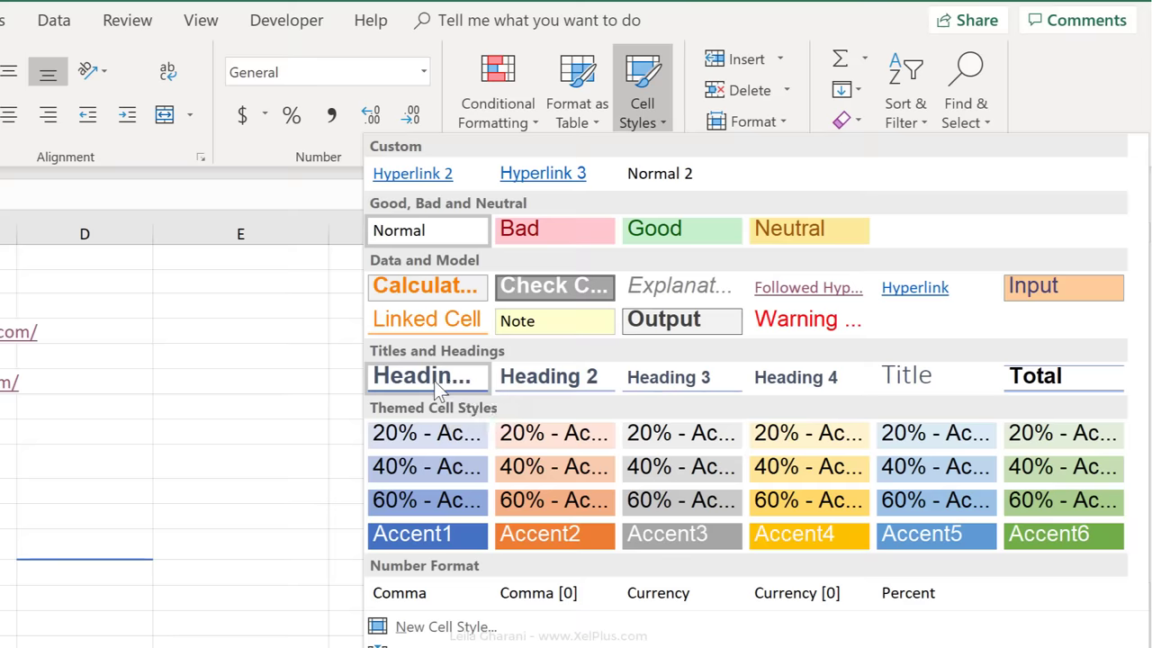
# Set the Heading 1 style's font to Bebas Neue, Regular, size 18.
pyautogui.rightClick(434, 381)
pyautogui.click(490, 424)
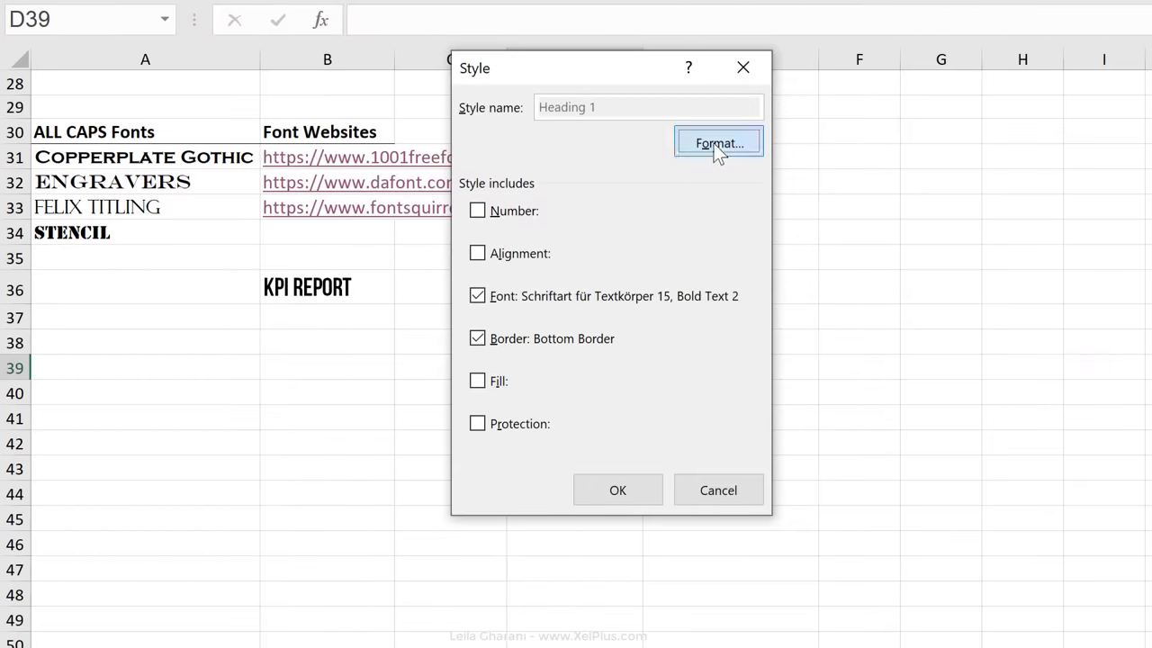
pyautogui.click(713, 142)
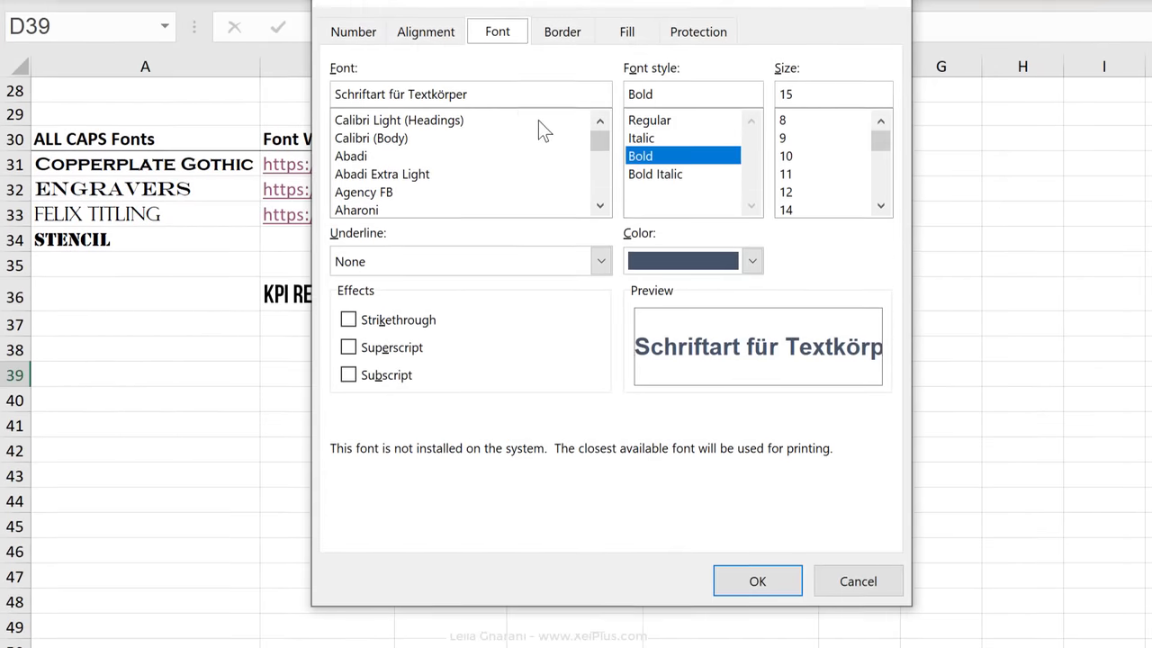
pyautogui.moveTo(569, 36); pyautogui.dragTo(694, 33)
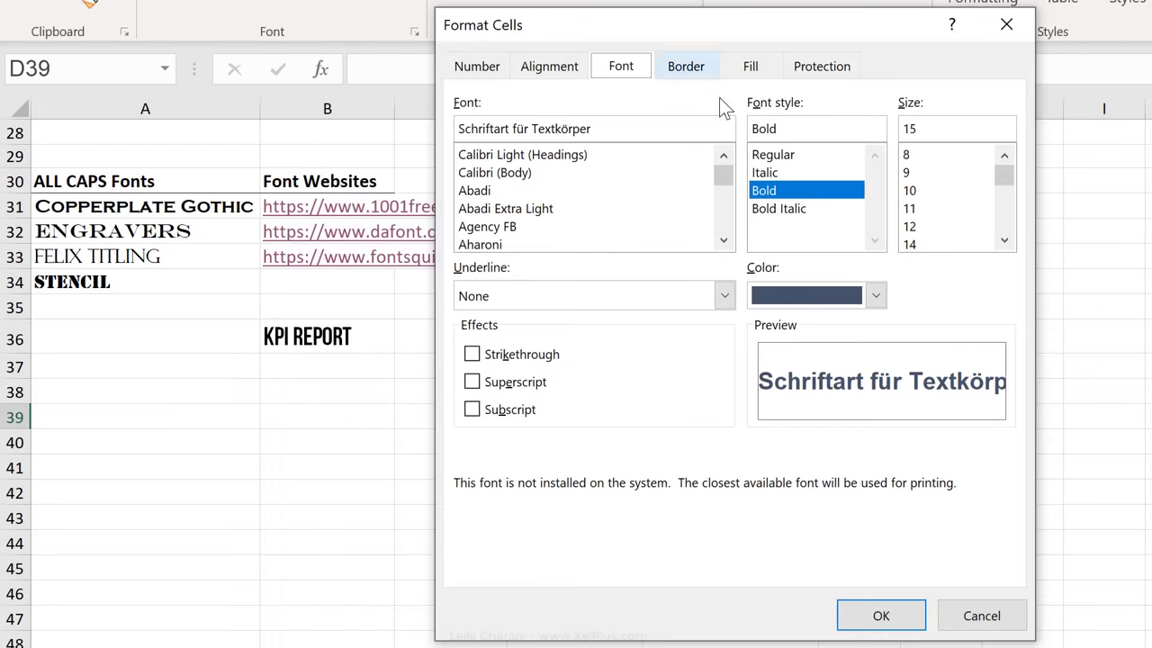
pyautogui.click(724, 242)
pyautogui.click(583, 173)
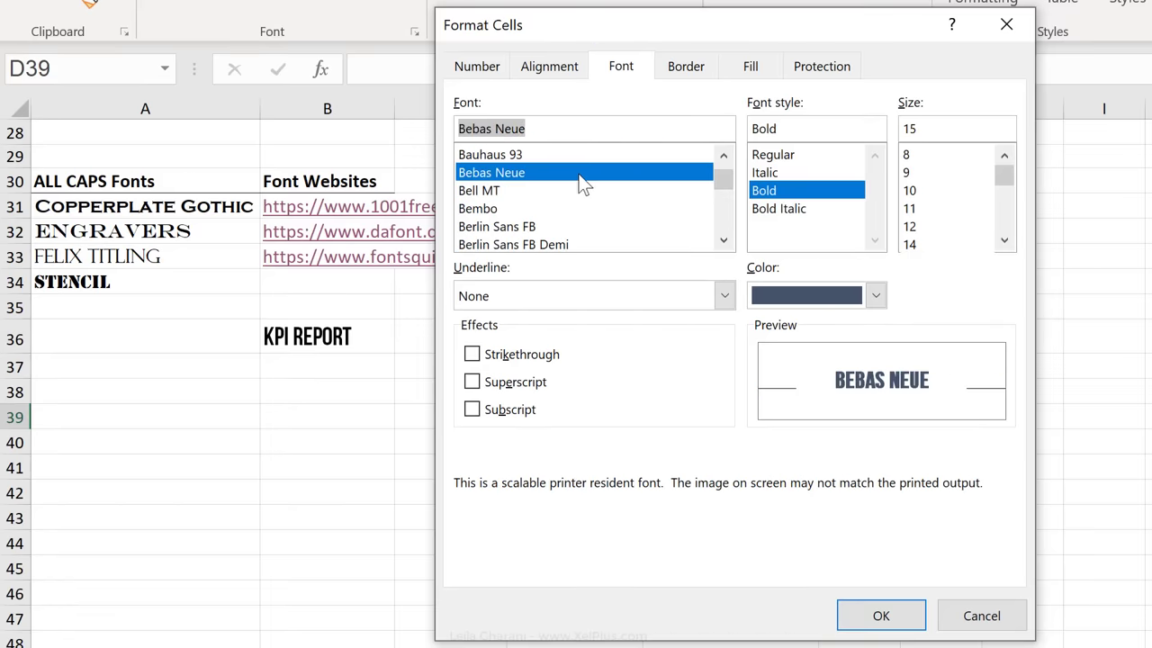
pyautogui.scroll(-1, 993, 243)
pyautogui.click(936, 226)
pyautogui.click(796, 156)
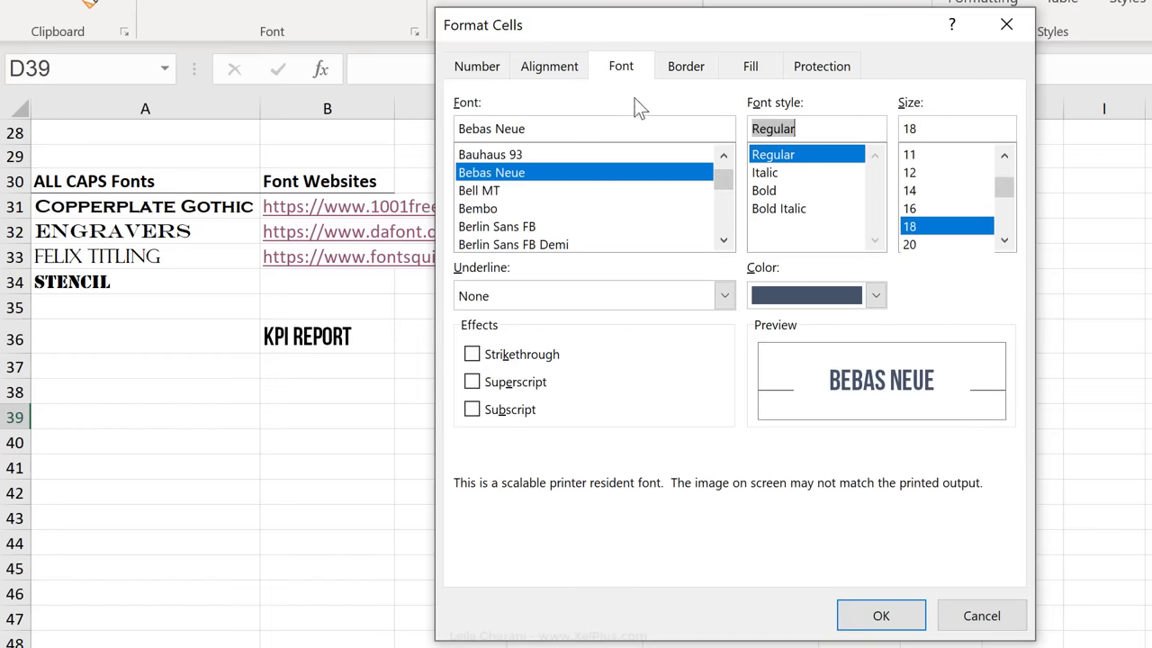
# Give Heading 1 a dark grey bottom border and save the modified style.
pyautogui.click(684, 67)
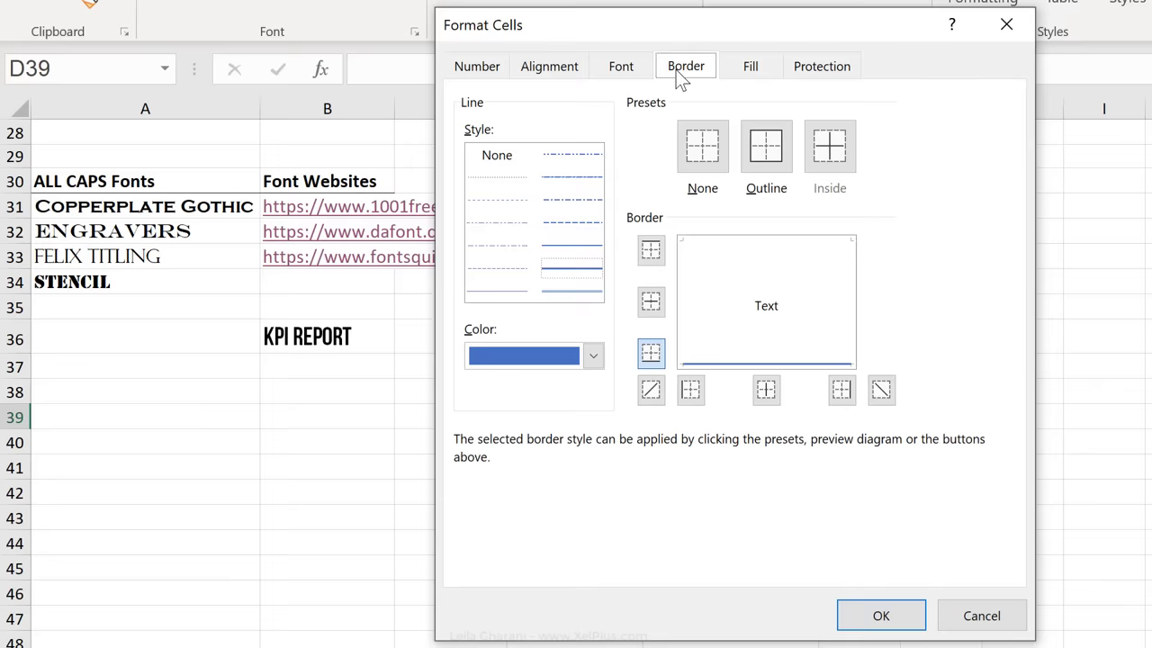
pyautogui.click(593, 357)
pyautogui.click(593, 356)
pyautogui.click(593, 356)
pyautogui.press('Escape')
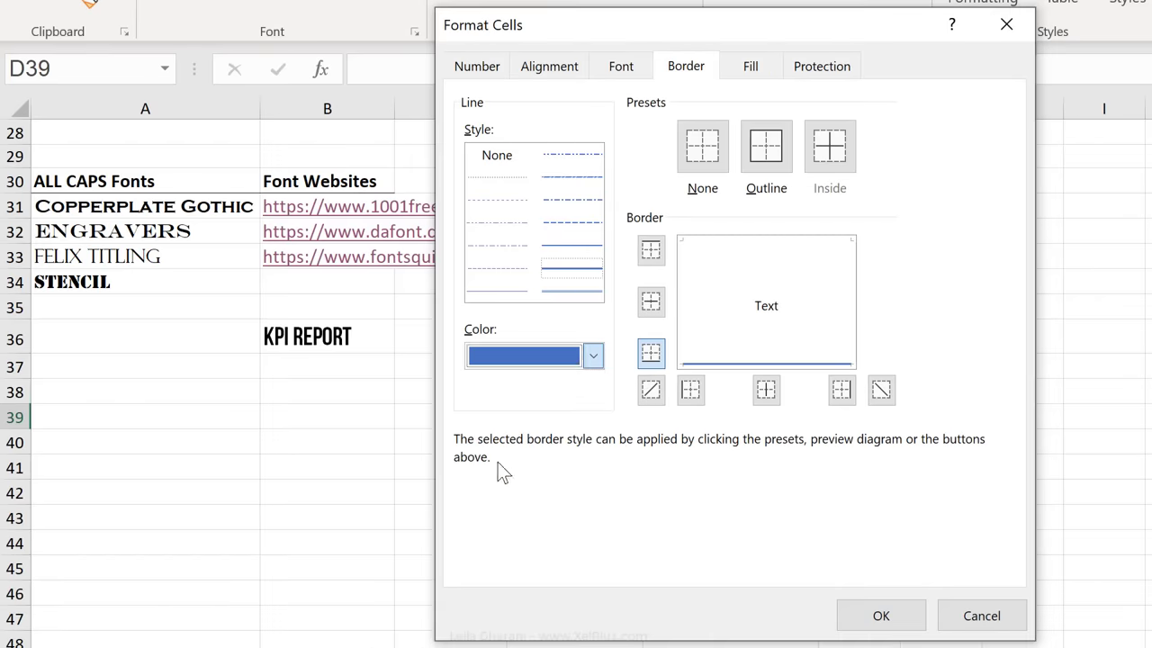
pyautogui.click(796, 365)
pyautogui.click(869, 614)
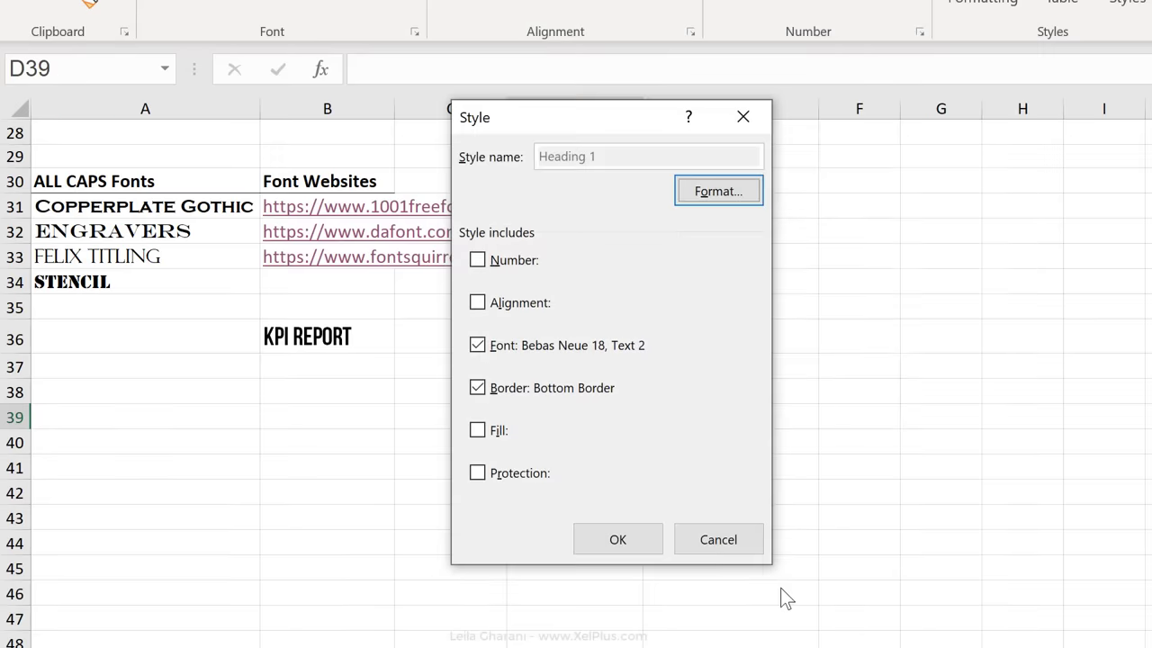
pyautogui.click(640, 547)
# Enter 'My new fonts' in A29, apply the Heading 1 style, and make row 29 taller.
pyautogui.click(497, 345)
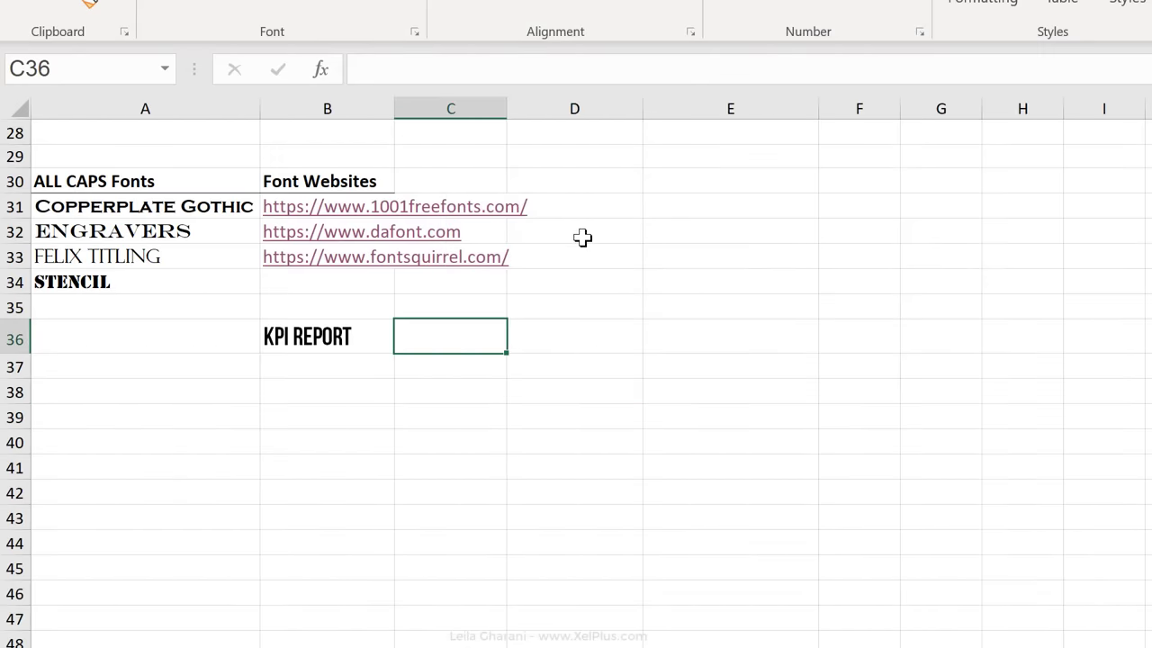
pyautogui.click(266, 138)
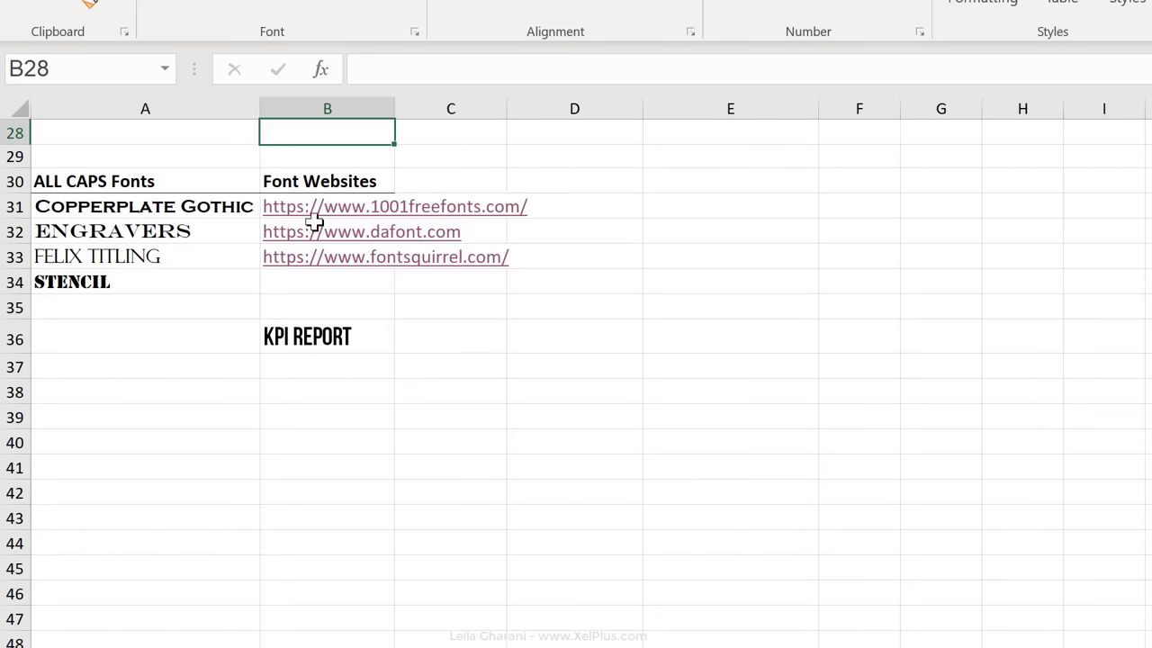
pyautogui.click(219, 151)
pyautogui.write('My new fonts')
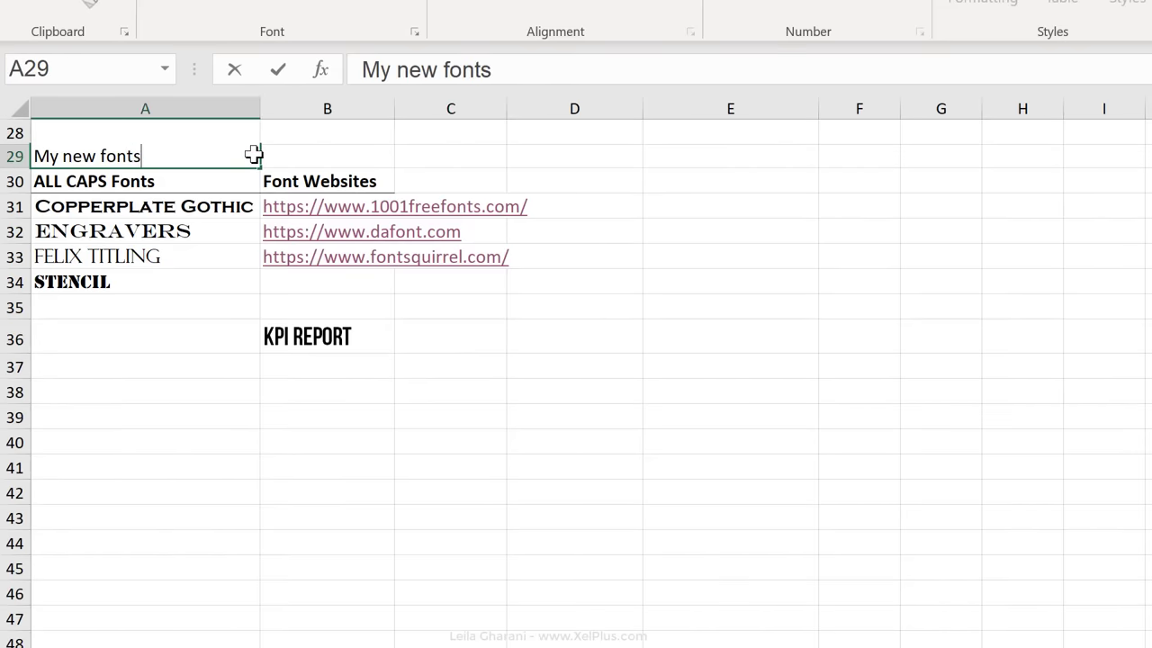
pyautogui.hotkey('ctrl', 'Return')
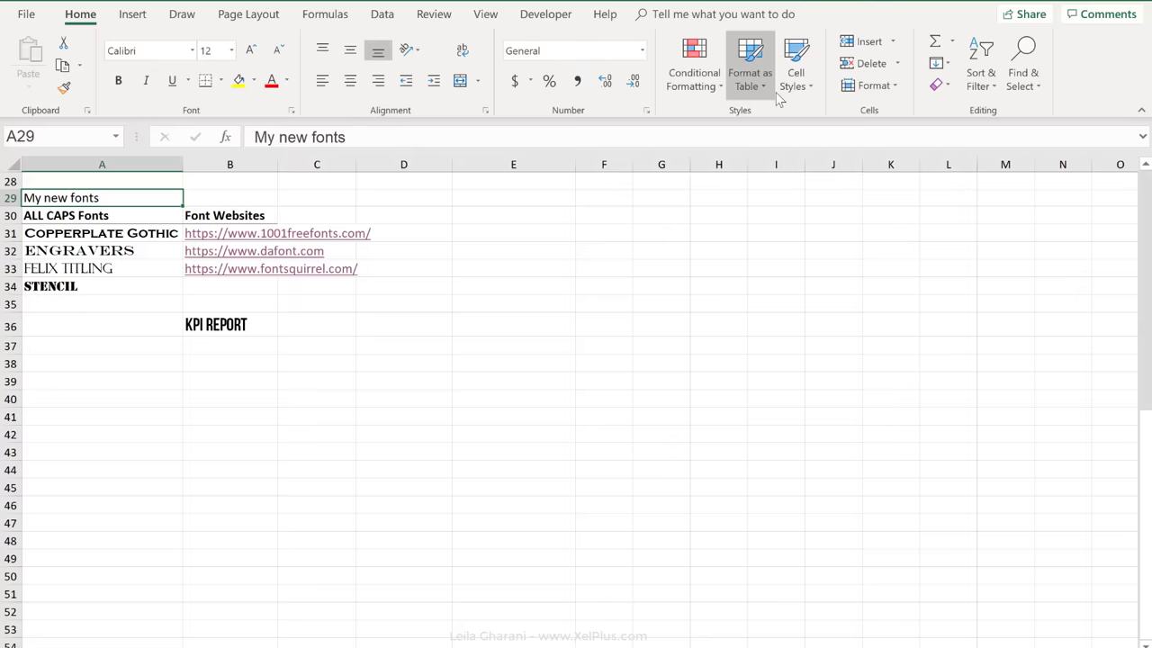
pyautogui.click(782, 94)
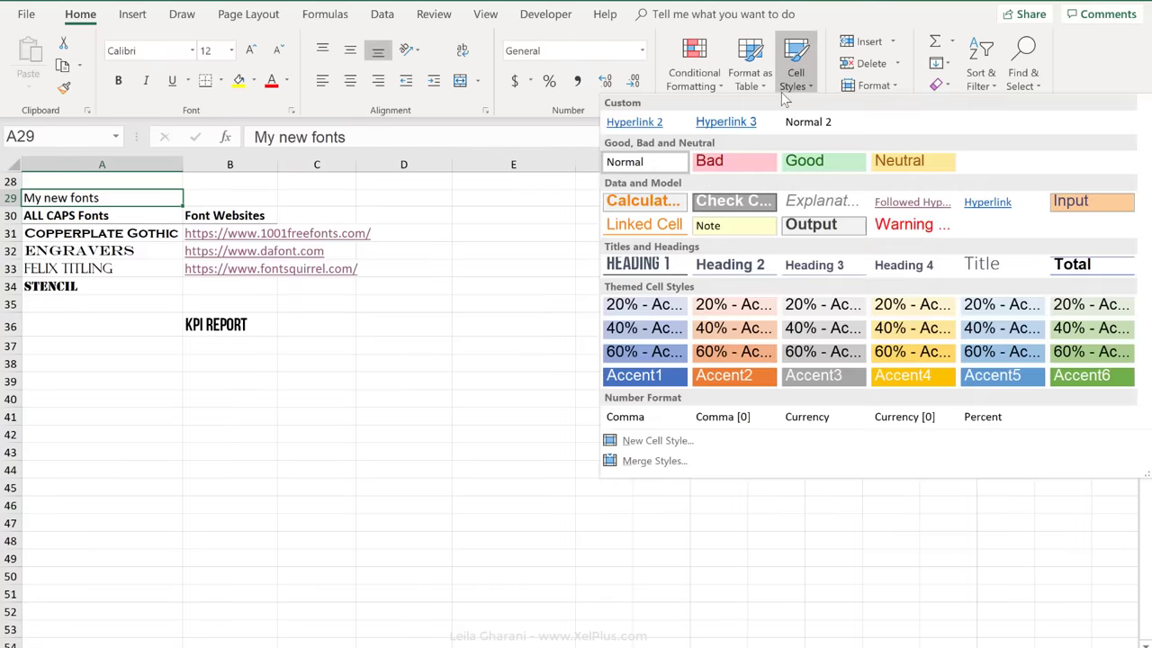
pyautogui.click(643, 266)
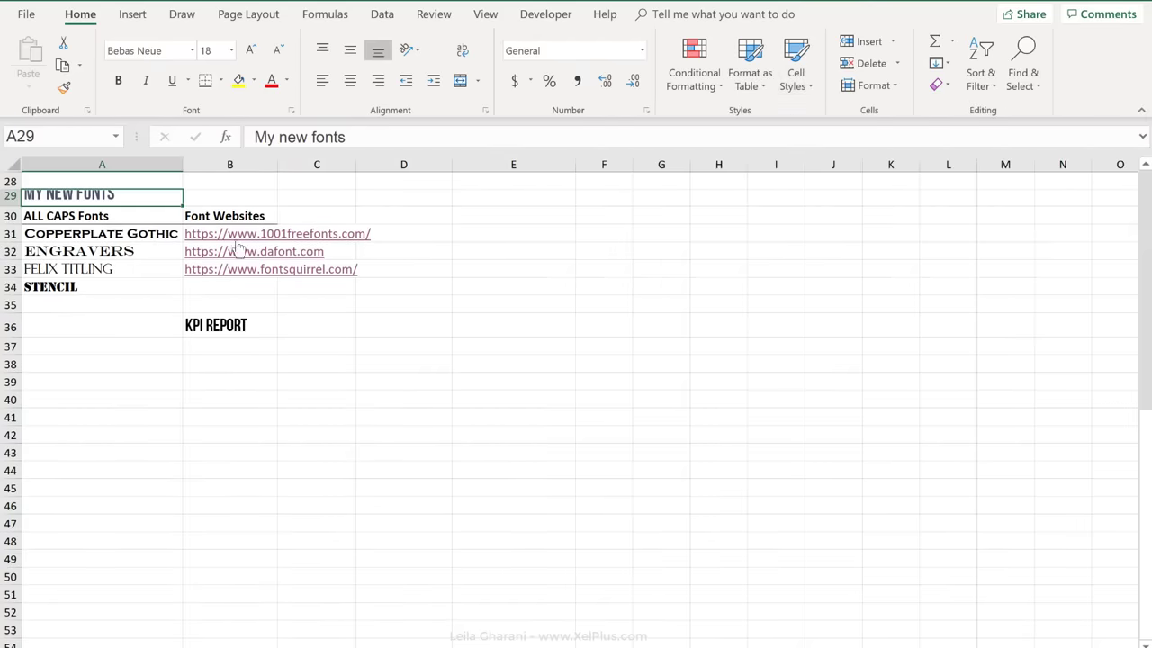
pyautogui.moveTo(6, 207); pyautogui.dragTo(9, 217)
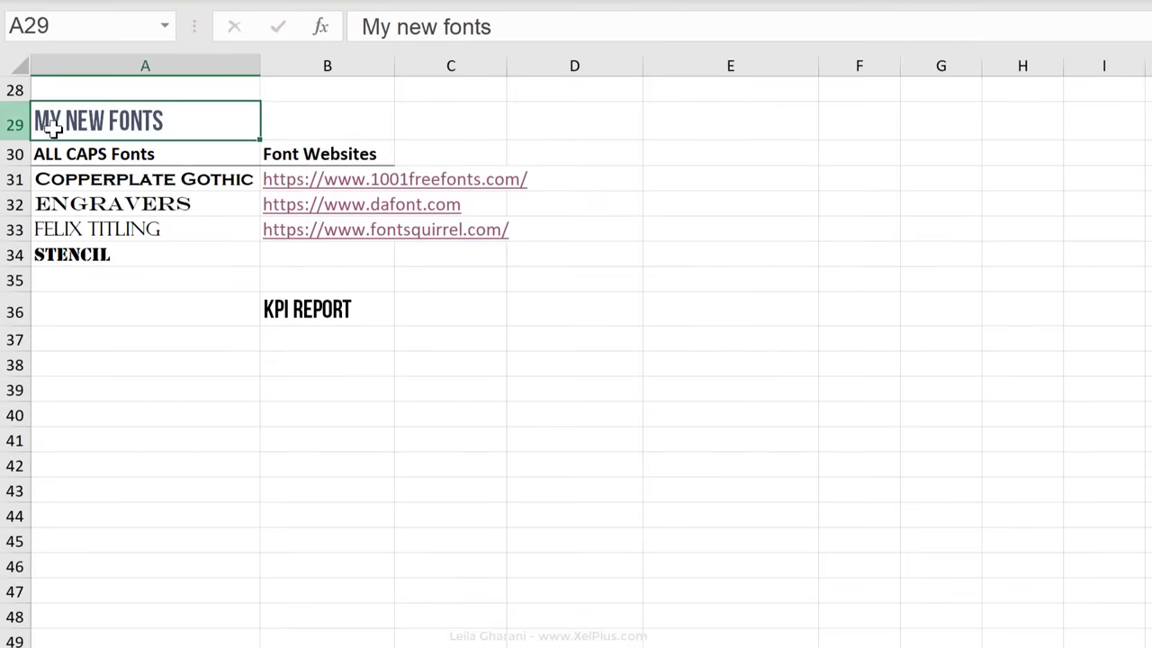